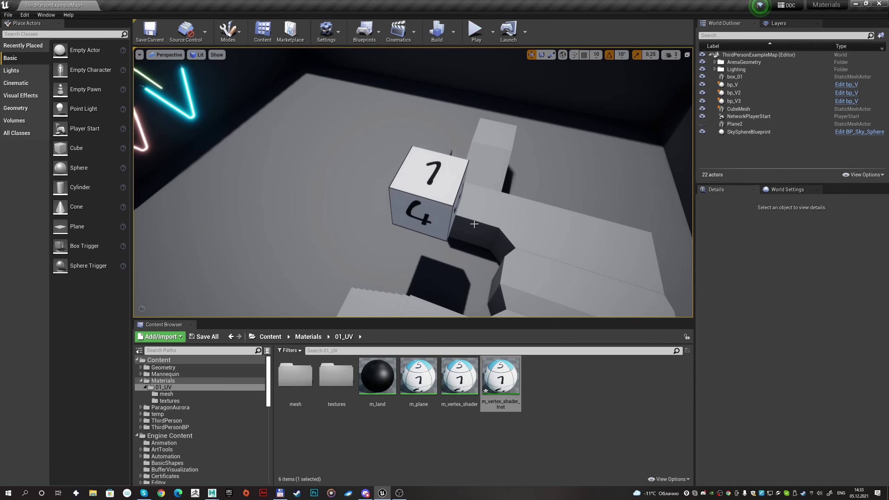
- Open m_vertex_shader_Inst and raise its RotationAngle to 0,25, unfolding the numbered cube
{"action": "double_click", "coordinate": [499, 390]}
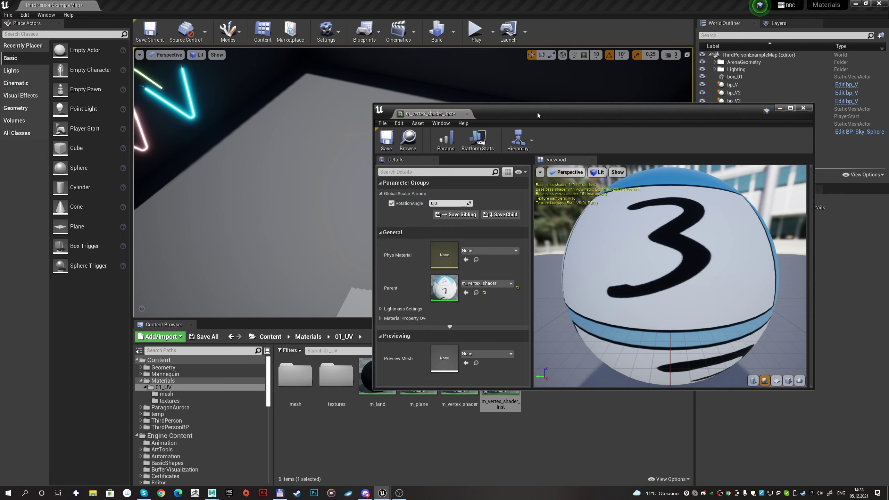
{"action": "left_click_drag", "start_coordinate": [537, 114], "coordinate": [752, 122]}
{"action": "left_click_drag", "start_coordinate": [662, 212], "coordinate": [670, 211]}
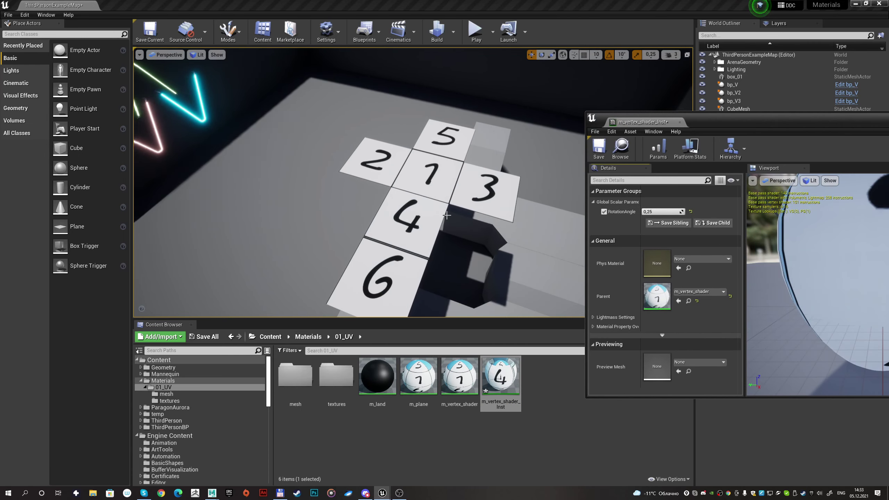
{"action": "left_click_drag", "start_coordinate": [721, 122], "coordinate": [700, 181]}
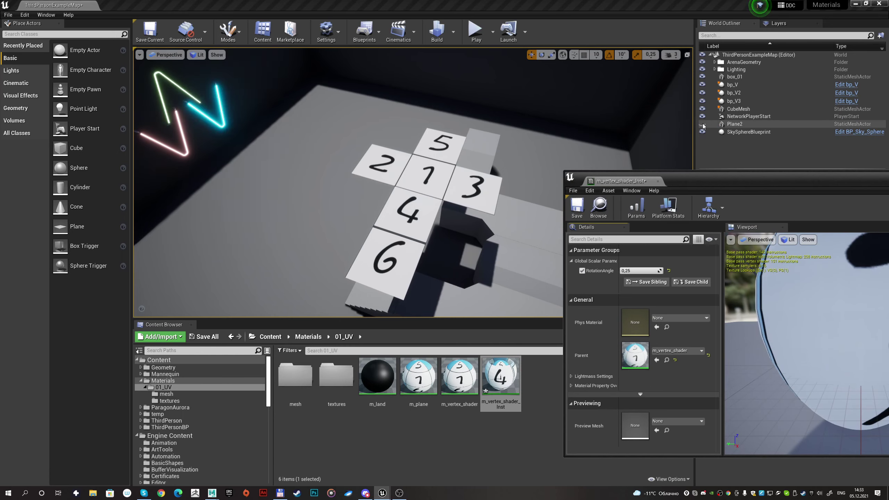
- Unhide Plane2, slide box_01 over it to compare the numbered tiles, then move it back beside it
{"action": "left_click", "coordinate": [703, 124]}
{"action": "left_click", "coordinate": [428, 175]}
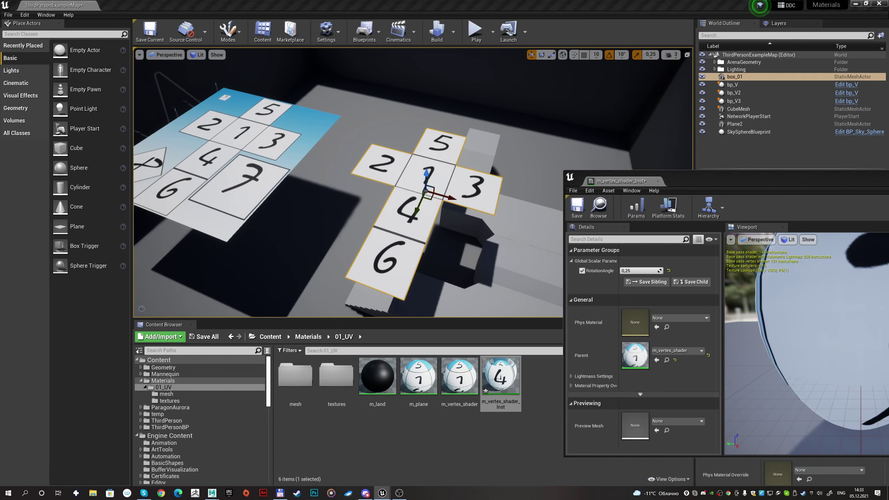
{"action": "left_click_drag", "start_coordinate": [451, 198], "coordinate": [250, 201]}
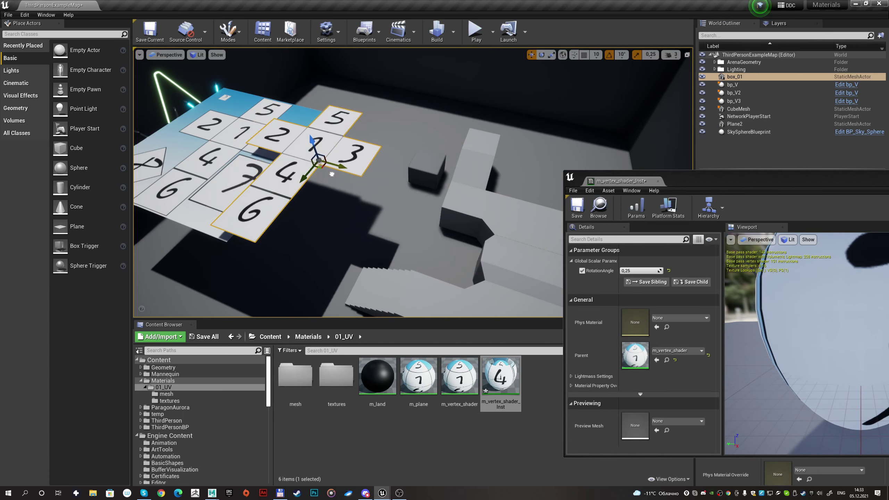
{"action": "right_click_drag", "start_coordinate": [250, 200], "coordinate": [302, 173]}
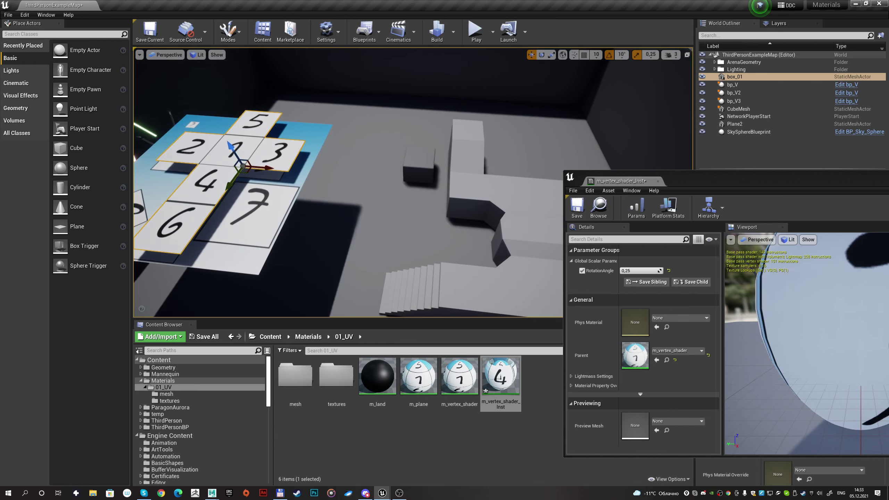
{"action": "left_click_drag", "start_coordinate": [303, 173], "coordinate": [276, 170]}
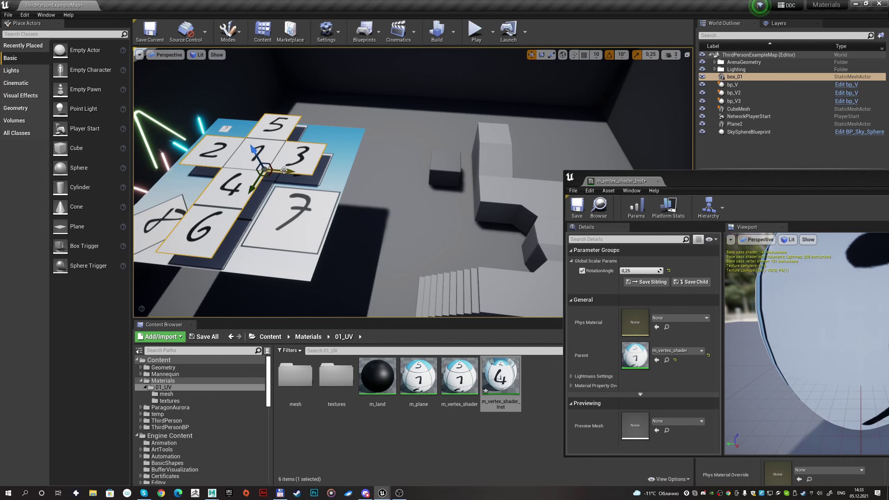
{"action": "left_click_drag", "start_coordinate": [283, 170], "coordinate": [465, 179]}
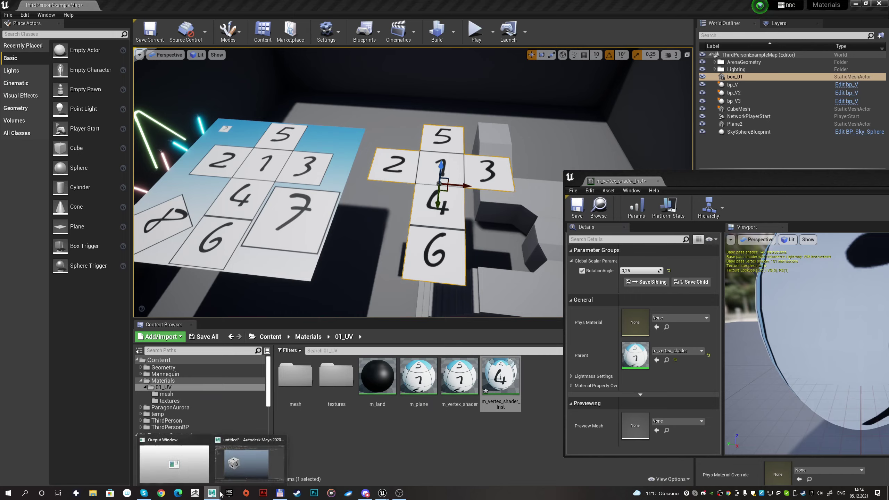
{"action": "left_click", "coordinate": [250, 460]}
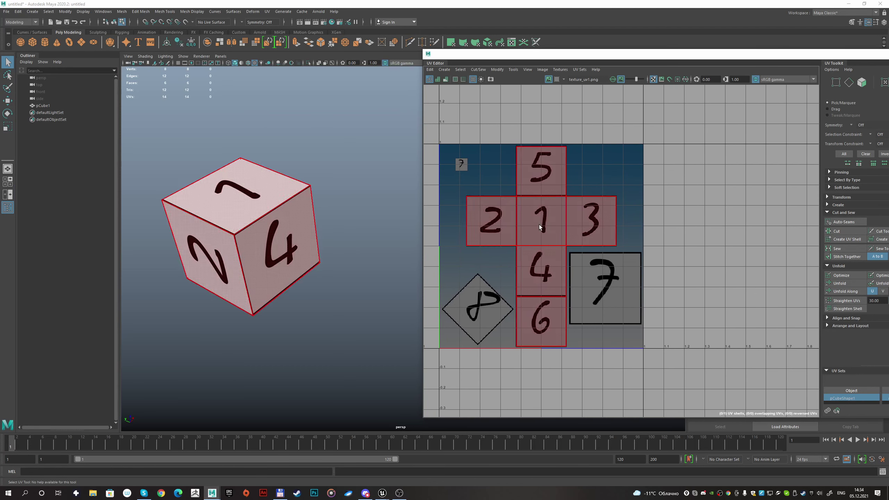
- Select the cube's UV shell and nudge its corner UV slightly up and right
{"action": "left_click", "coordinate": [540, 224]}
{"action": "right_click_drag", "start_coordinate": [540, 236], "coordinate": [580, 252]}
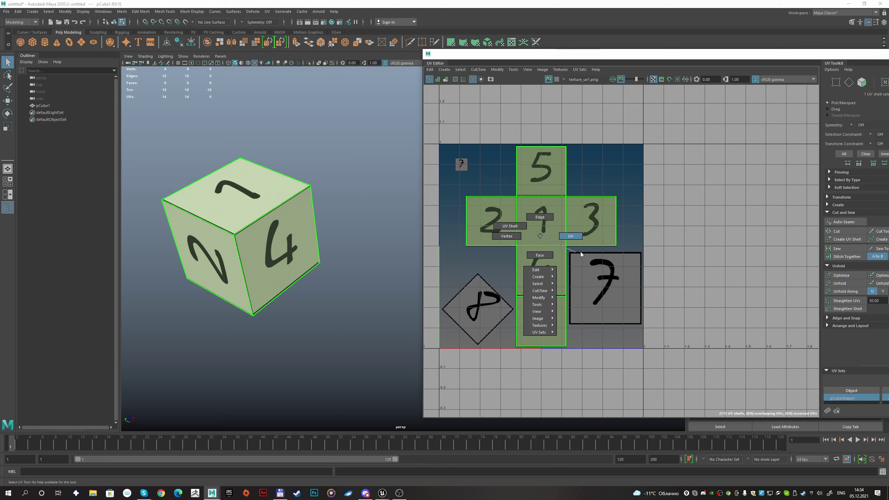
{"action": "left_click", "coordinate": [481, 247]}
{"action": "key", "text": "w"}
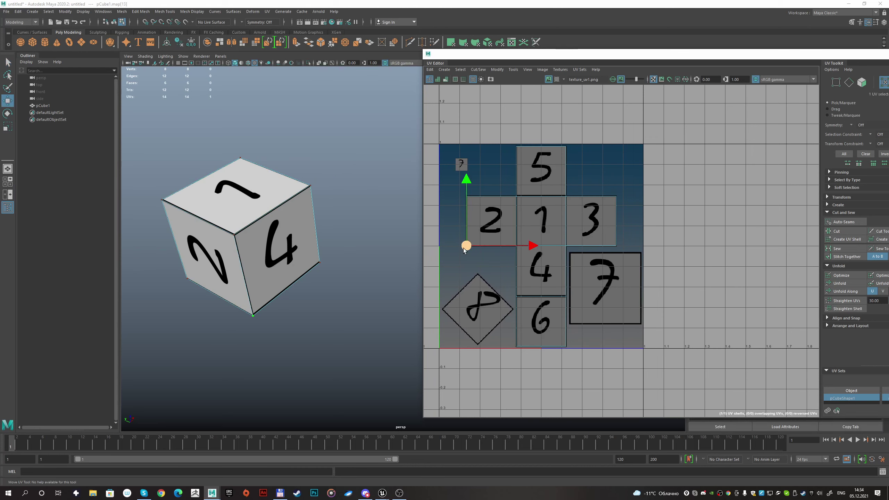
{"action": "mouse_move", "coordinate": [465, 250]}
{"action": "left_mouse_down"}
{"action": "mouse_move", "coordinate": [473, 245]}
{"action": "mouse_move", "coordinate": [463, 251]}
{"action": "left_mouse_up"}
- In Edge mode, select the border edges around tile 1, including its top edge
{"action": "right_click_drag", "start_coordinate": [488, 277], "coordinate": [489, 261]}
{"action": "left_click", "coordinate": [515, 224]}
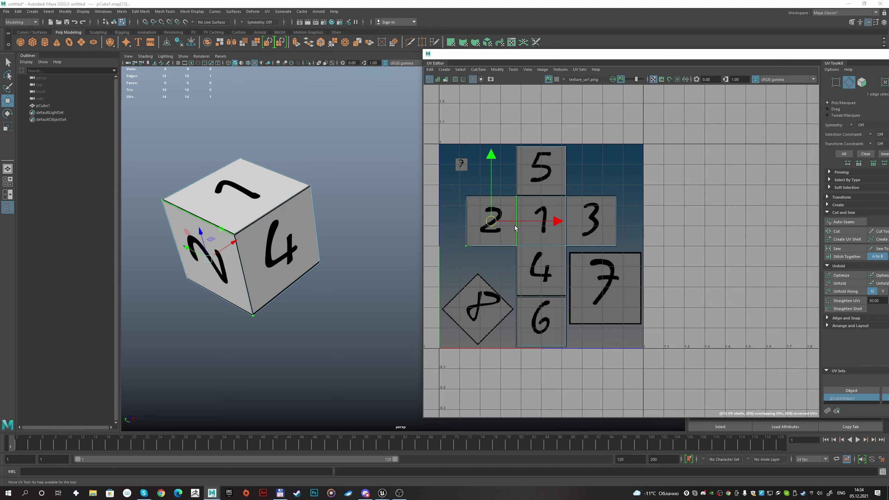
{"action": "left_click", "coordinate": [541, 246]}
{"action": "left_click", "coordinate": [528, 199], "text": "shift"}
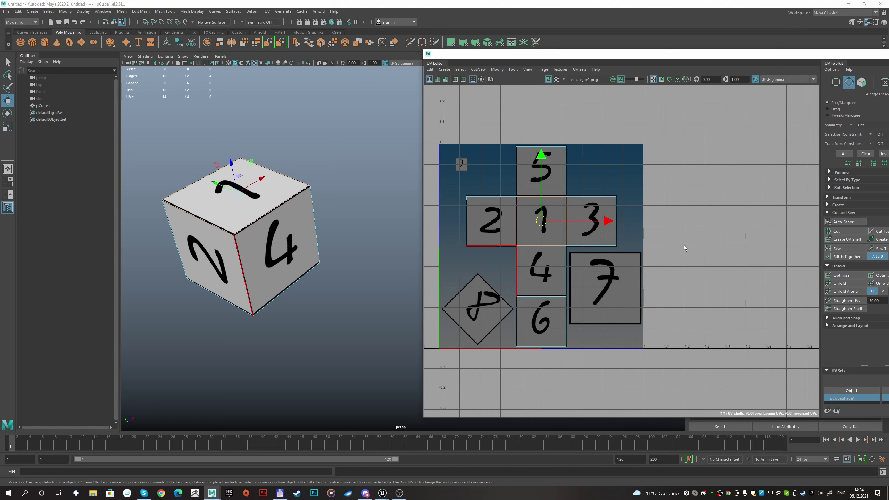
{"action": "left_click_drag", "start_coordinate": [671, 60], "coordinate": [604, 45]}
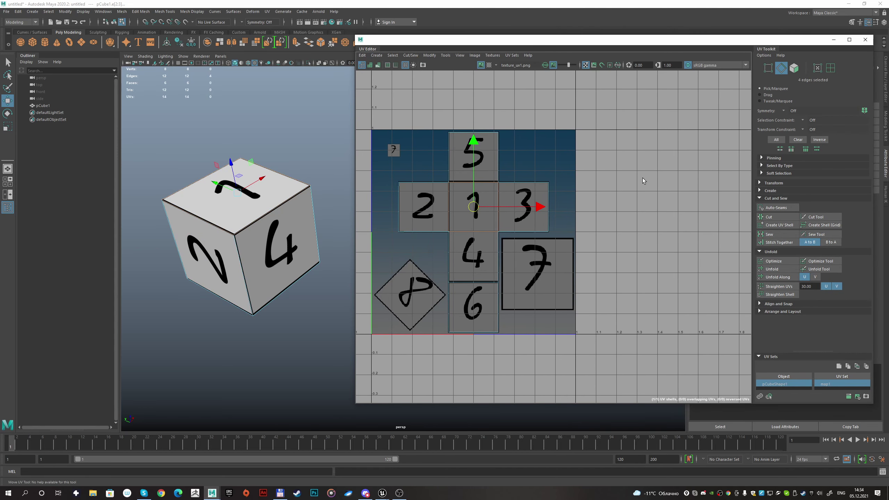
{"action": "middle_click_drag", "start_coordinate": [643, 181], "coordinate": [621, 216], "text": "alt"}
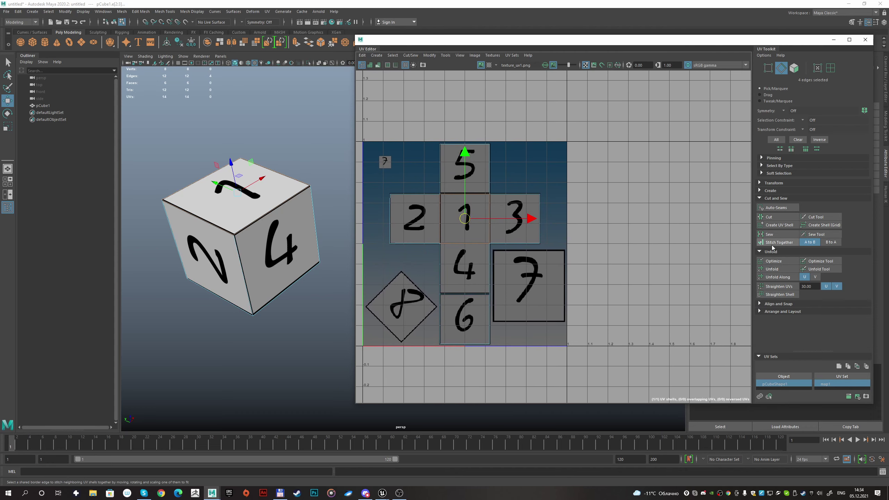
{"action": "left_click", "coordinate": [774, 236]}
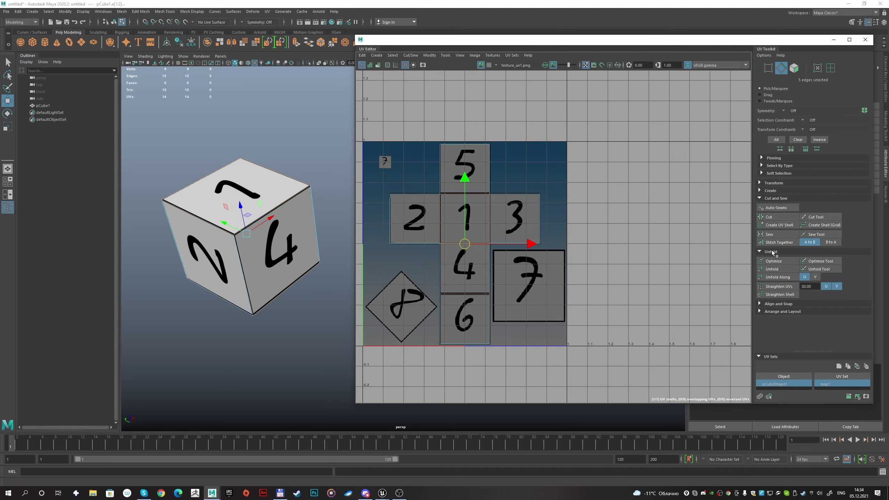
- Cut the UVs along the five selected edges, then move a shell to the top-left corner and shrink it
{"action": "left_click", "coordinate": [769, 217]}
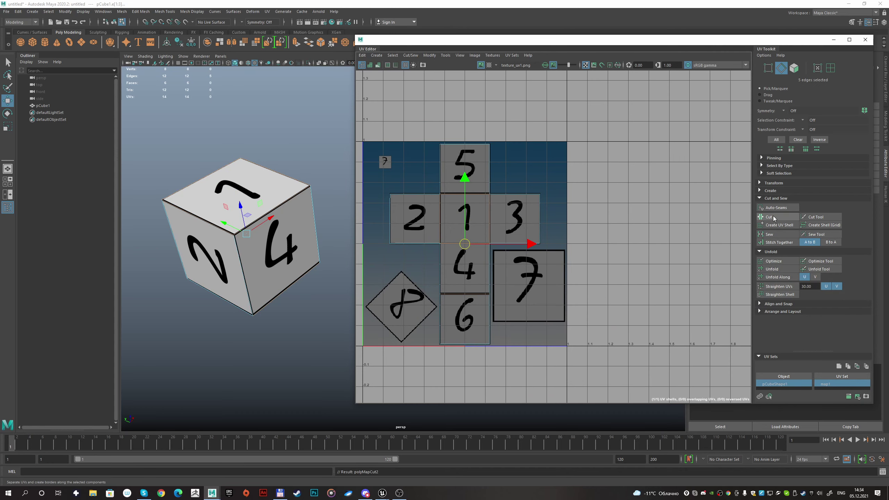
{"action": "middle_click_drag", "start_coordinate": [420, 251], "coordinate": [452, 270], "text": "alt"}
{"action": "right_click_drag", "start_coordinate": [452, 270], "coordinate": [457, 325]}
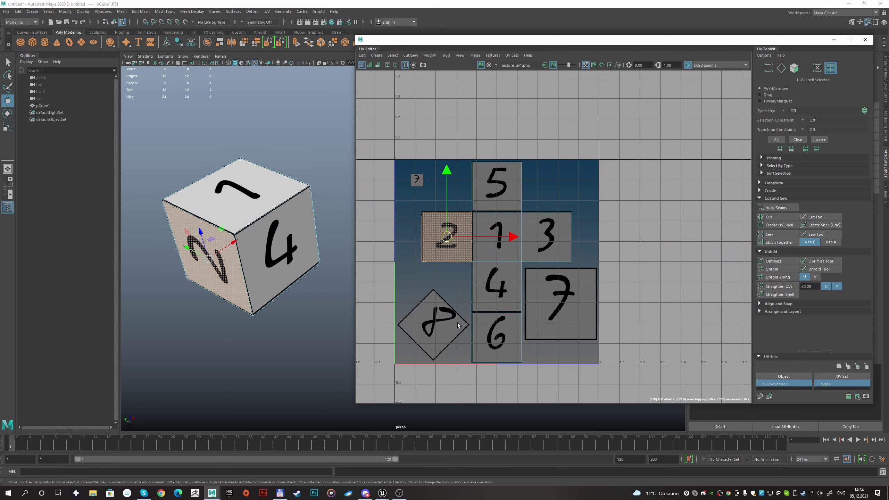
{"action": "mouse_move", "coordinate": [500, 287]}
{"action": "middle_mouse_down", "text": "alt"}
{"action": "mouse_move", "coordinate": [485, 278]}
{"action": "mouse_move", "coordinate": [484, 306]}
{"action": "middle_mouse_up", "text": "alt"}
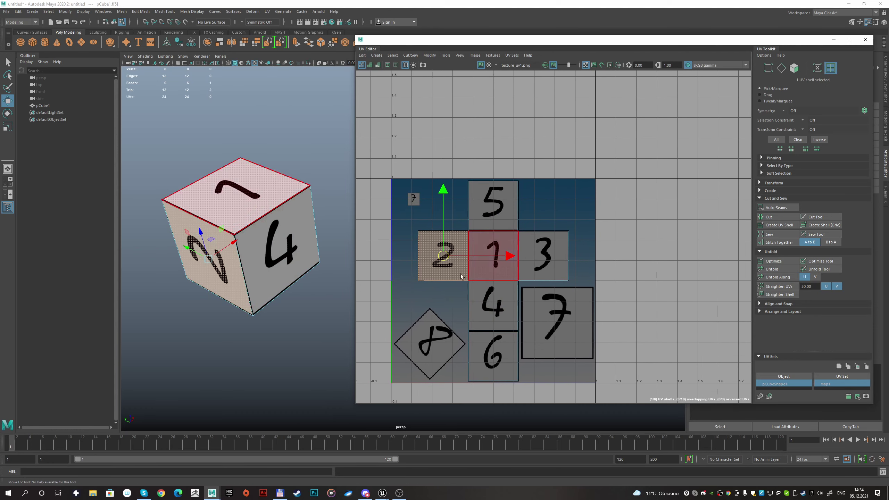
{"action": "left_click_drag", "start_coordinate": [444, 258], "coordinate": [496, 209]}
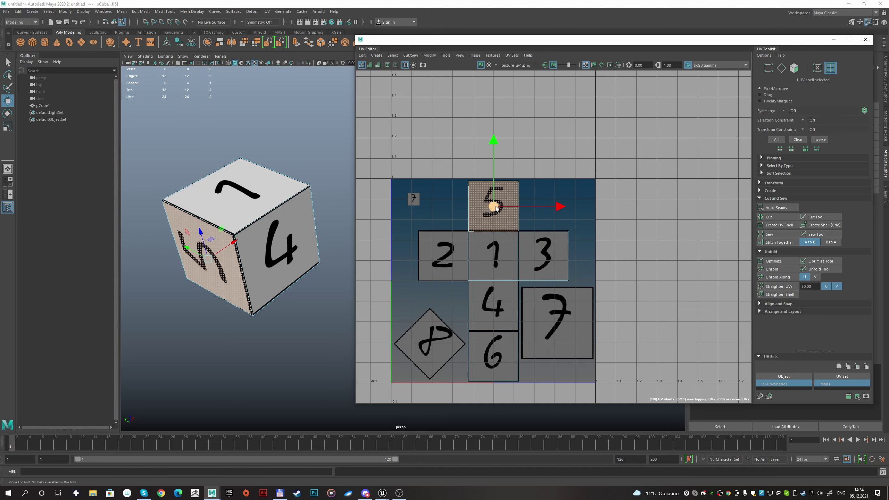
{"action": "mouse_move", "coordinate": [495, 209]}
{"action": "left_mouse_down"}
{"action": "mouse_move", "coordinate": [417, 205]}
{"action": "mouse_move", "coordinate": [378, 233]}
{"action": "left_mouse_up"}
{"action": "key", "text": "r"}
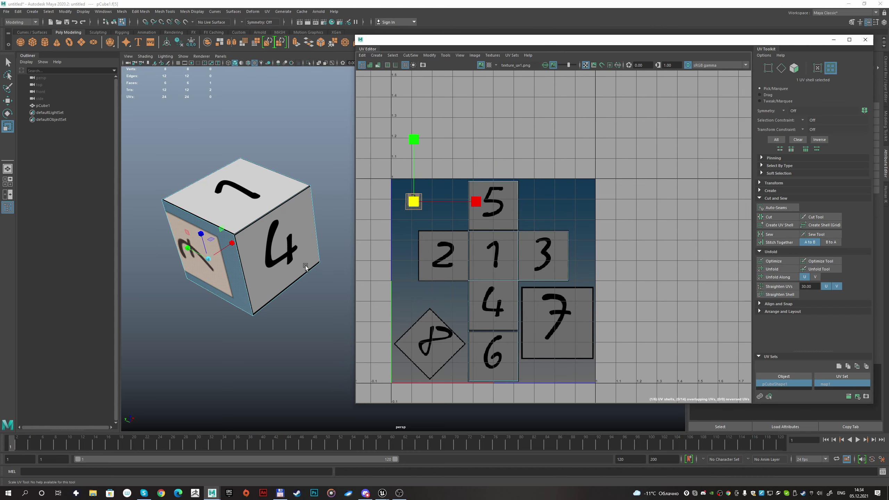
- Shrink the small top-left shell further and select one of its corner UVs
{"action": "left_click_drag", "start_coordinate": [266, 241], "coordinate": [212, 254], "text": "alt"}
{"action": "scroll", "coordinate": [425, 190], "scroll_direction": "up", "scroll_amount": 3}
{"action": "scroll", "coordinate": [425, 190], "scroll_direction": "up", "scroll_amount": 2}
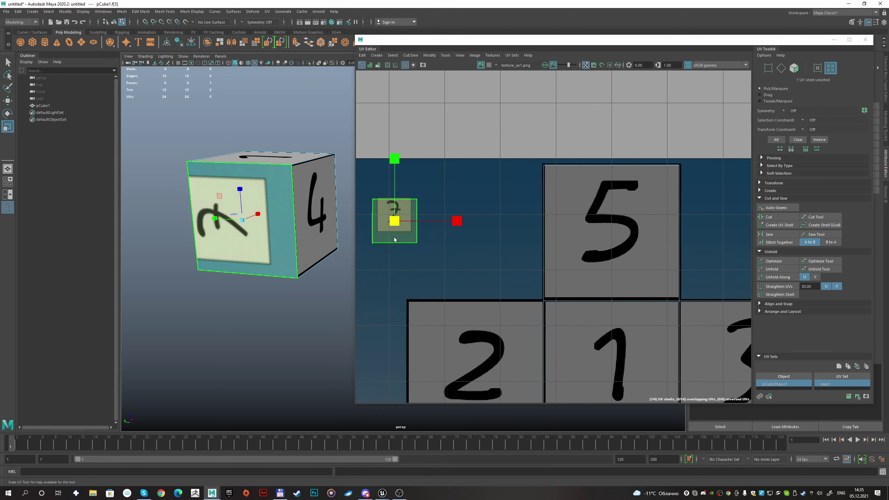
{"action": "mouse_move", "coordinate": [395, 220]}
{"action": "left_mouse_down"}
{"action": "mouse_move", "coordinate": [379, 243]}
{"action": "mouse_move", "coordinate": [389, 224]}
{"action": "mouse_move", "coordinate": [445, 234]}
{"action": "mouse_move", "coordinate": [414, 237]}
{"action": "left_mouse_up"}
{"action": "right_click", "coordinate": [416, 203]}
{"action": "left_click", "coordinate": [446, 203]}
{"action": "left_click", "coordinate": [411, 231]}
{"action": "key", "text": "w"}
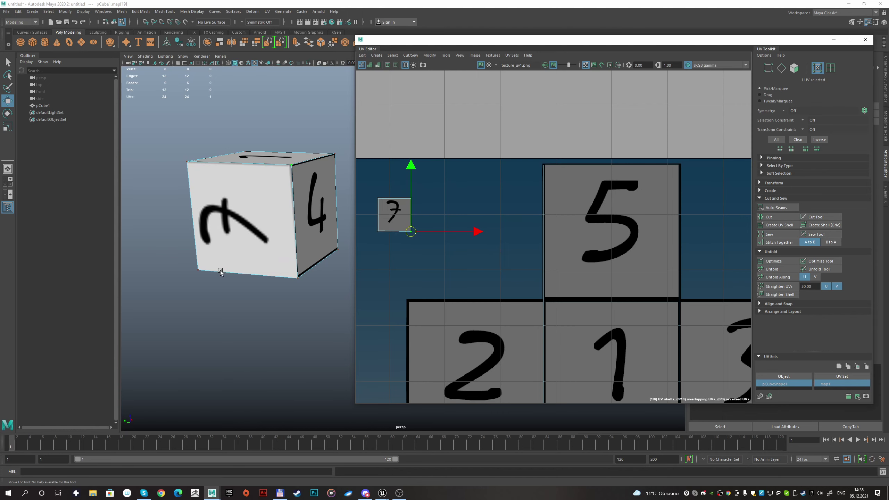
- Orbit the cube so the 7 face is in front and select the small 7 shell
{"action": "scroll", "coordinate": [245, 268], "scroll_direction": "down", "scroll_amount": 2}
{"action": "middle_click_drag", "start_coordinate": [260, 264], "coordinate": [224, 262], "text": "alt"}
{"action": "scroll", "coordinate": [412, 234], "scroll_direction": "down", "scroll_amount": 1}
{"action": "scroll", "coordinate": [266, 234], "scroll_direction": "up", "scroll_amount": 2}
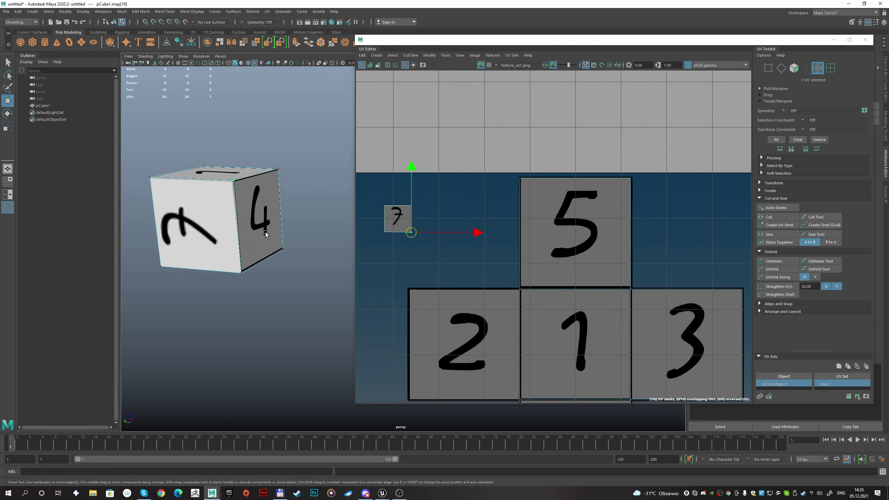
{"action": "mouse_move", "coordinate": [266, 235]}
{"action": "left_mouse_down", "text": "alt"}
{"action": "mouse_move", "coordinate": [246, 229]}
{"action": "mouse_move", "coordinate": [297, 236]}
{"action": "mouse_move", "coordinate": [282, 250]}
{"action": "mouse_move", "coordinate": [292, 243]}
{"action": "left_mouse_up", "text": "alt"}
{"action": "scroll", "coordinate": [284, 250], "scroll_direction": "up", "scroll_amount": 2}
{"action": "scroll", "coordinate": [282, 250], "scroll_direction": "up", "scroll_amount": 2}
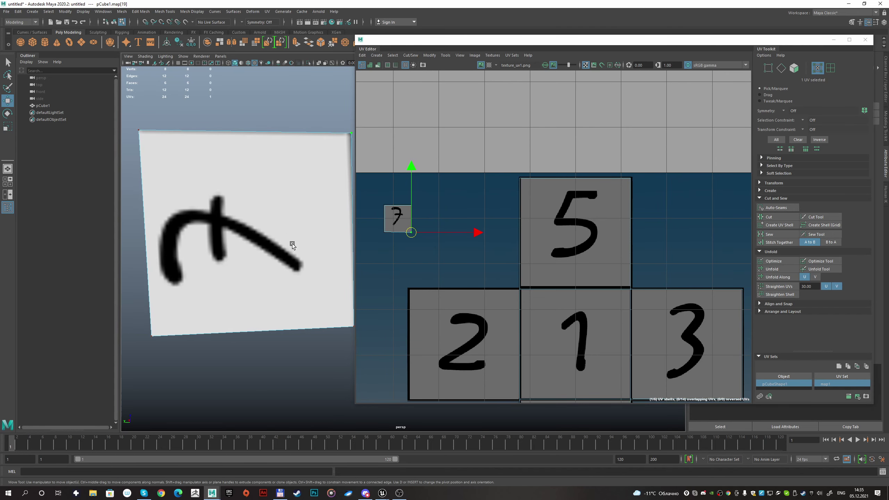
{"action": "scroll", "coordinate": [467, 243], "scroll_direction": "down", "scroll_amount": 2}
{"action": "right_click_drag", "start_coordinate": [466, 243], "coordinate": [426, 234]}
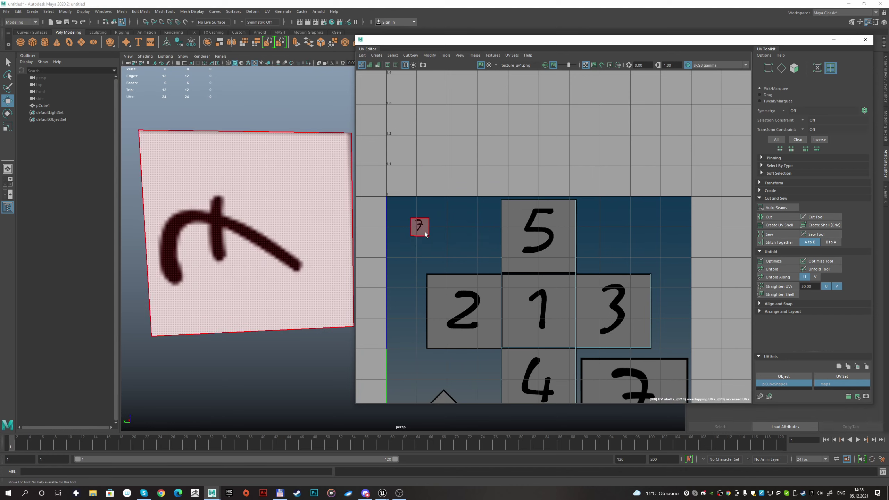
{"action": "left_click", "coordinate": [425, 234]}
- Move the 7 shell onto the large 7 tile, scale it to fill the tile and align it
{"action": "scroll", "coordinate": [406, 141], "scroll_direction": "down", "scroll_amount": 2}
{"action": "mouse_move", "coordinate": [415, 205]}
{"action": "left_mouse_down"}
{"action": "mouse_move", "coordinate": [573, 344]}
{"action": "mouse_move", "coordinate": [657, 299]}
{"action": "mouse_move", "coordinate": [671, 340]}
{"action": "left_mouse_up"}
{"action": "key", "text": "r"}
{"action": "key", "text": "w"}
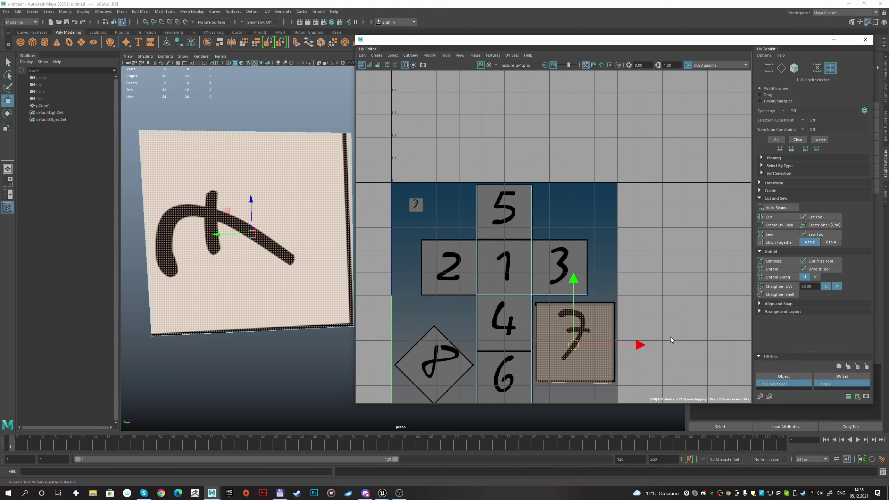
{"action": "left_click_drag", "start_coordinate": [577, 346], "coordinate": [579, 344]}
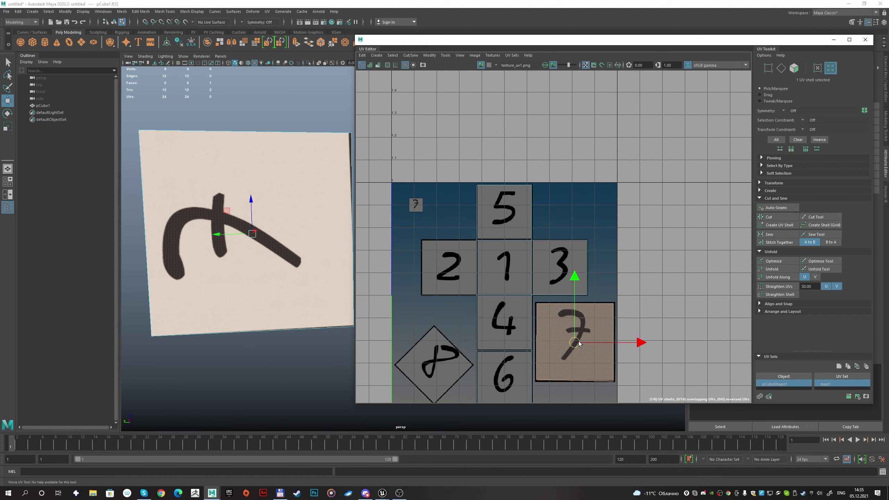
- Move the 7 UV shell right beyond its tile so the face shows the 8 diamond
{"action": "key", "text": "q"}
{"action": "scroll", "coordinate": [521, 290], "scroll_direction": "down", "scroll_amount": 2}
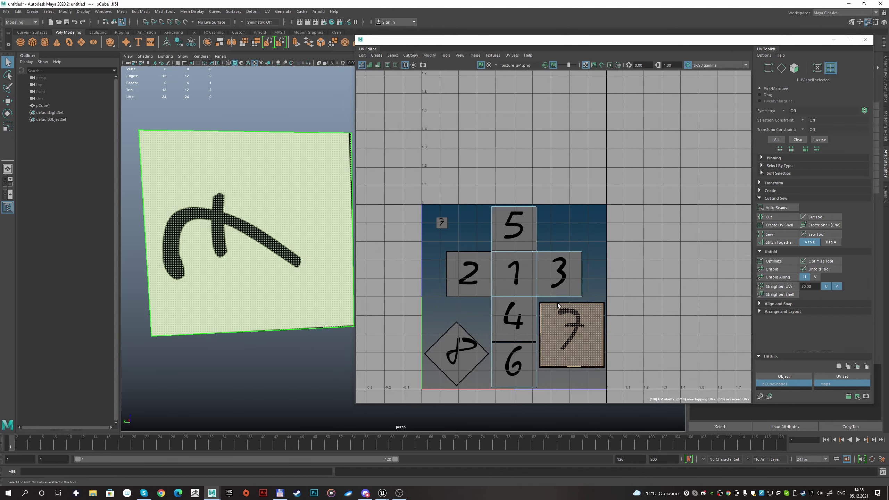
{"action": "scroll", "coordinate": [577, 312], "scroll_direction": "down", "scroll_amount": 1}
{"action": "middle_click_drag", "start_coordinate": [568, 357], "coordinate": [559, 333], "text": "alt"}
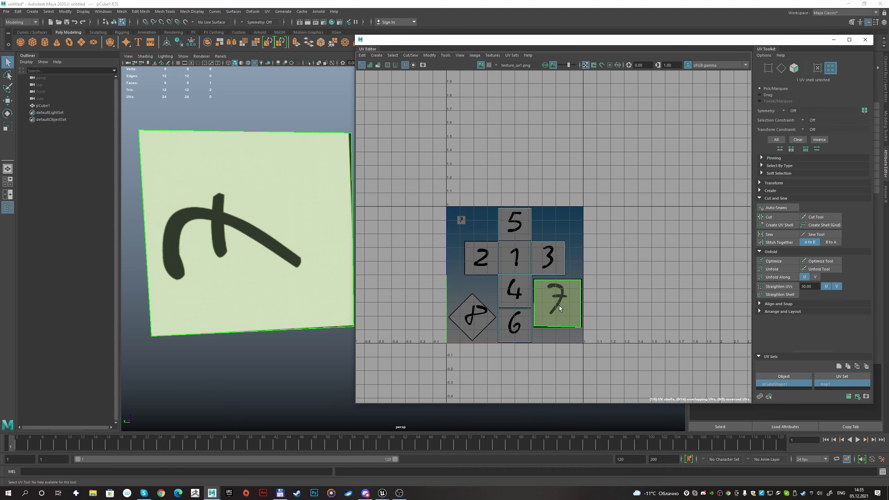
{"action": "key", "text": "w"}
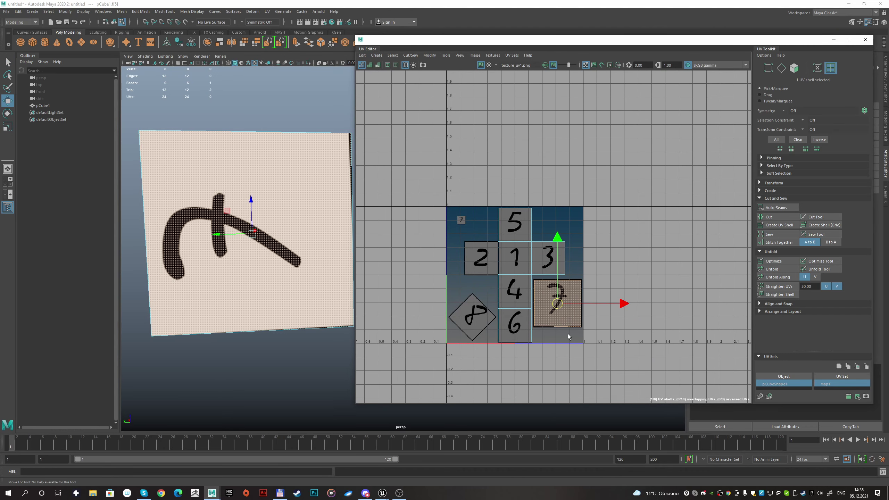
{"action": "left_click_drag", "start_coordinate": [558, 305], "coordinate": [596, 304]}
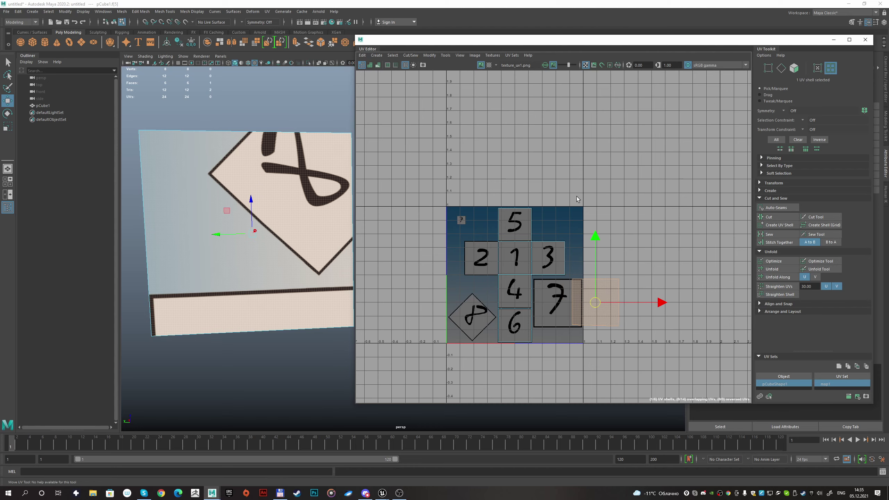
- Turn on the checker map and move the UV shell up into the V2 row
{"action": "left_click", "coordinate": [489, 66]}
{"action": "scroll", "coordinate": [571, 299], "scroll_direction": "down", "scroll_amount": 3}
{"action": "middle_click_drag", "start_coordinate": [601, 263], "coordinate": [564, 301], "text": "alt"}
{"action": "mouse_move", "coordinate": [545, 321]}
{"action": "left_mouse_down"}
{"action": "mouse_move", "coordinate": [551, 256]}
{"action": "mouse_move", "coordinate": [561, 260]}
{"action": "left_mouse_up"}
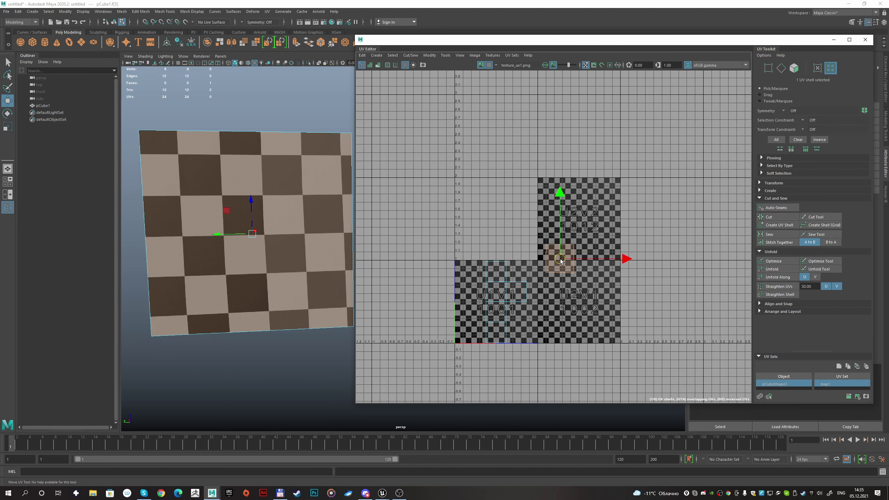
{"action": "left_click_drag", "start_coordinate": [561, 261], "coordinate": [560, 262]}
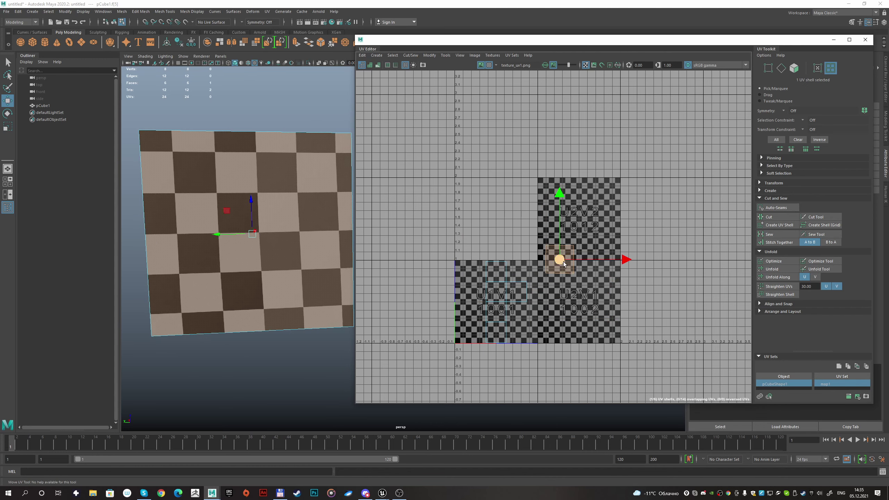
{"action": "middle_click_drag", "start_coordinate": [559, 289], "coordinate": [539, 263], "text": "alt"}
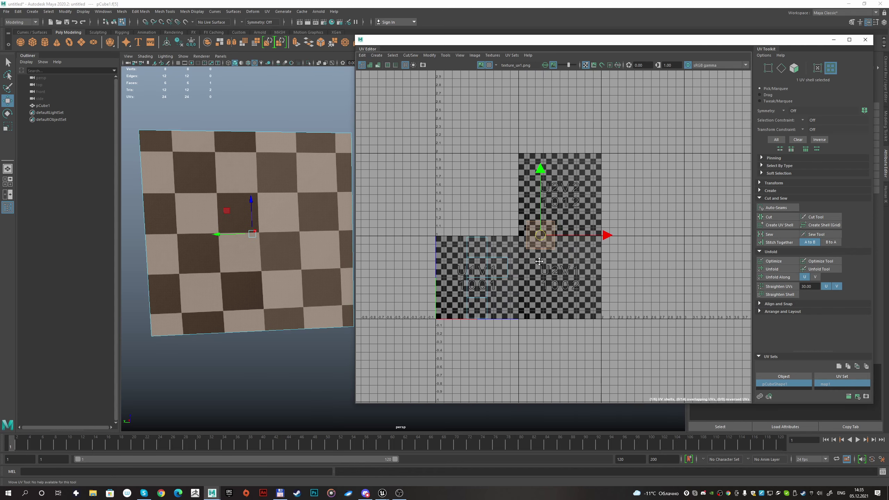
- Move the shell back onto the first UV tile, then return to Unreal Engine
{"action": "left_click_drag", "start_coordinate": [666, 45], "coordinate": [510, 41]}
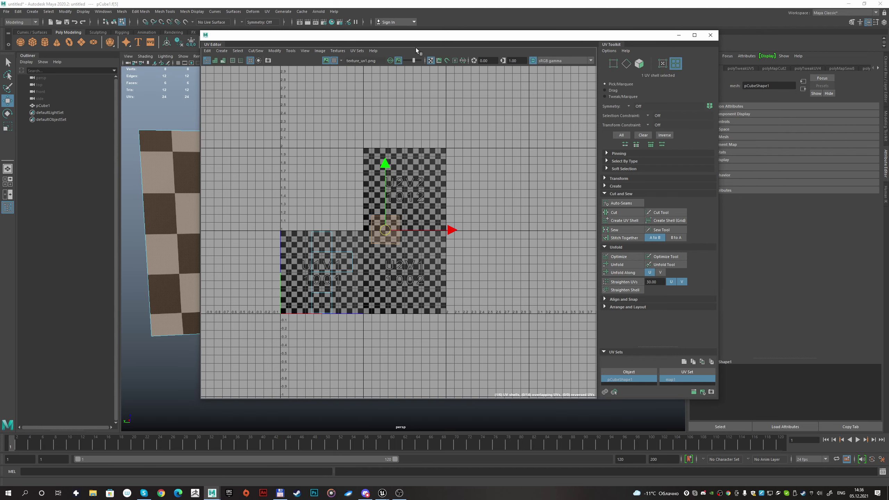
{"action": "left_click_drag", "start_coordinate": [416, 50], "coordinate": [481, 52]}
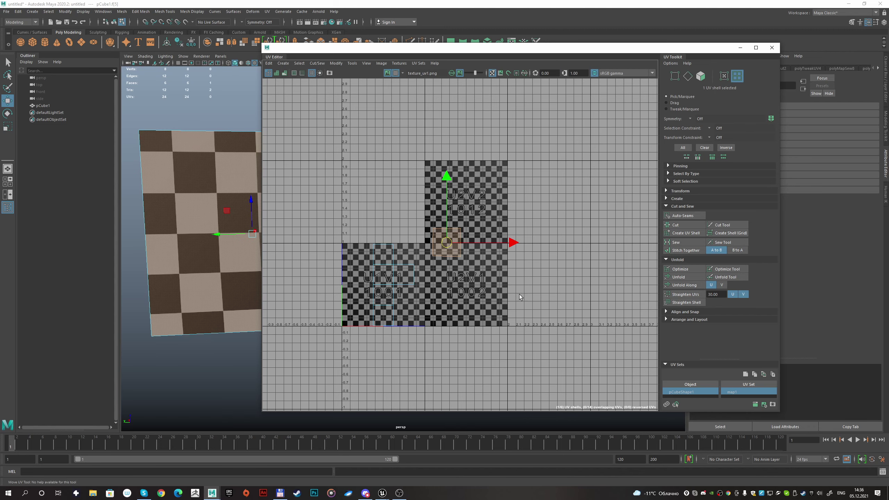
{"action": "scroll", "coordinate": [451, 259], "scroll_direction": "up", "scroll_amount": 1}
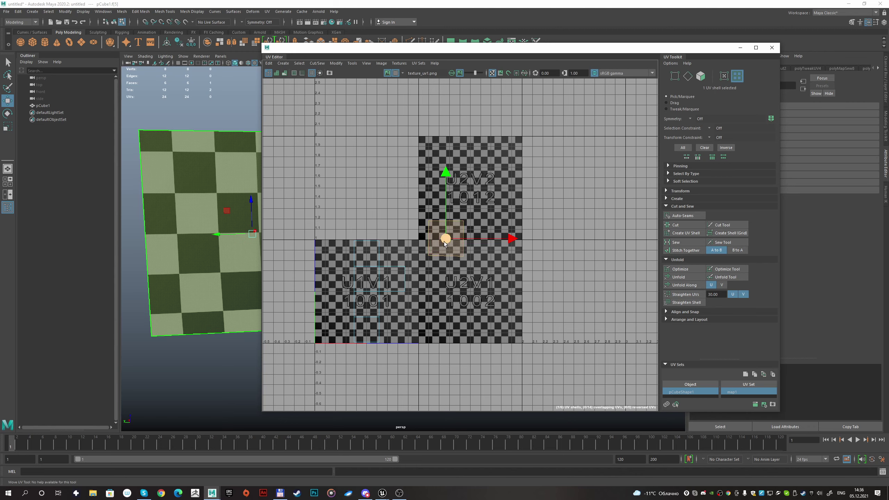
{"action": "middle_click_drag", "start_coordinate": [443, 259], "coordinate": [332, 301]}
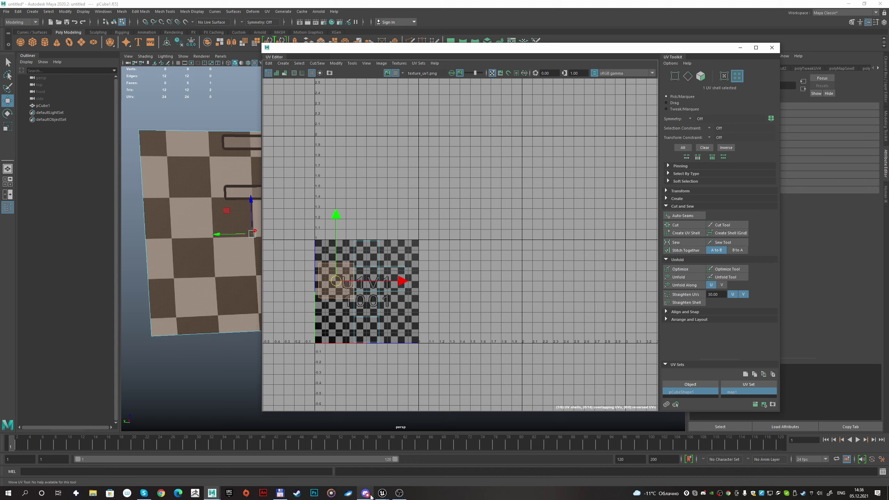
{"action": "mouse_move", "coordinate": [383, 496]}
{"action": "left_click", "coordinate": [423, 477]}
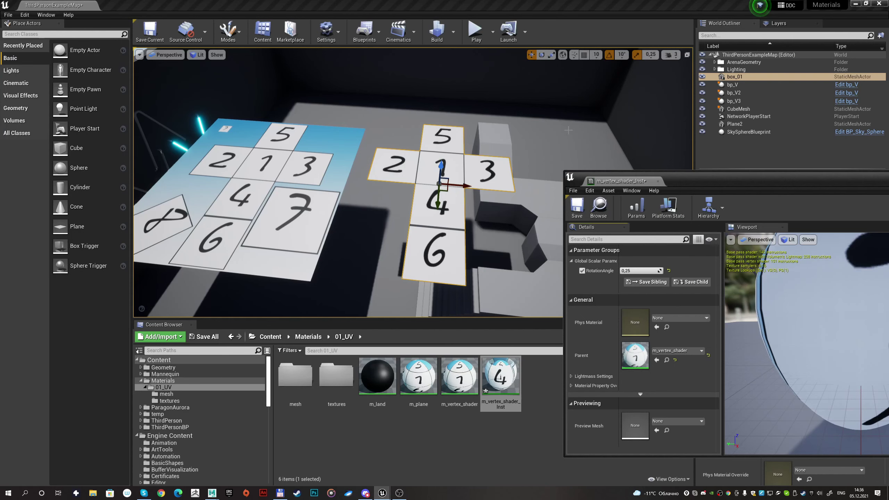
- Delete box_01 and Plane2 from the level and close the material instance editor
{"action": "key", "text": "Delete"}
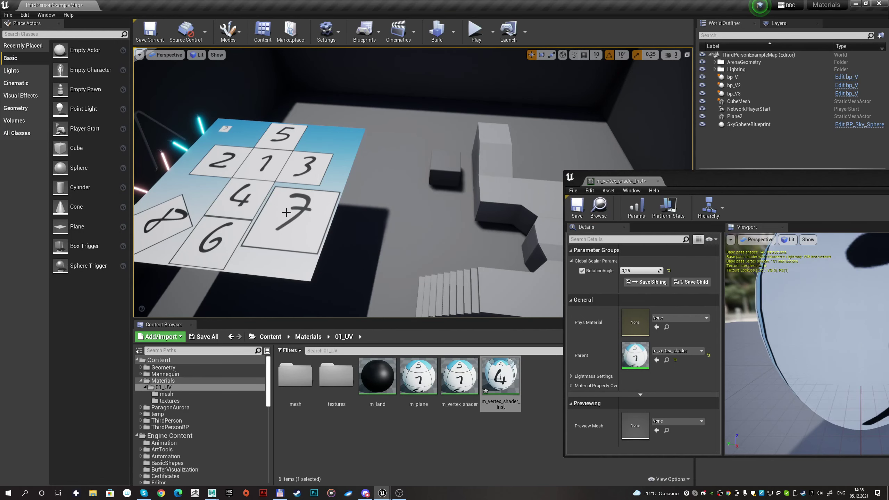
{"action": "left_click", "coordinate": [298, 213]}
{"action": "key", "text": "Delete"}
{"action": "left_click", "coordinate": [658, 181]}
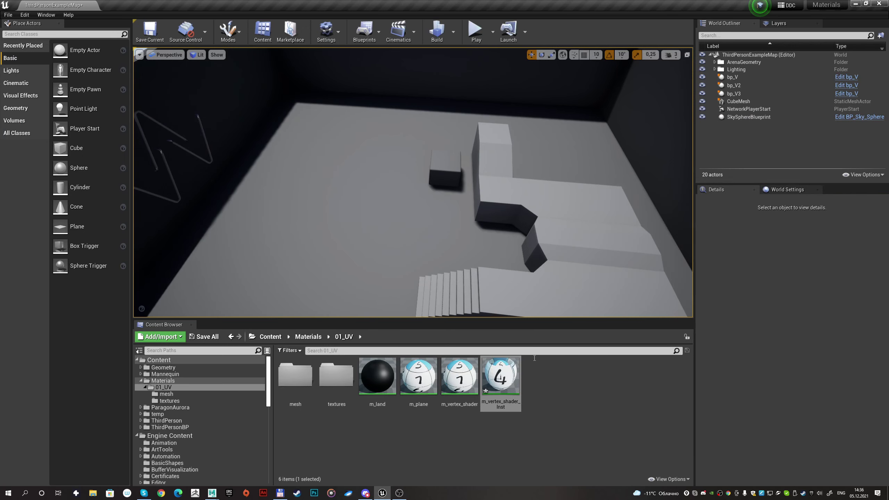
- Browse the asset creation options and the textures folder, then return to 01_UV
{"action": "right_click", "coordinate": [554, 375]}
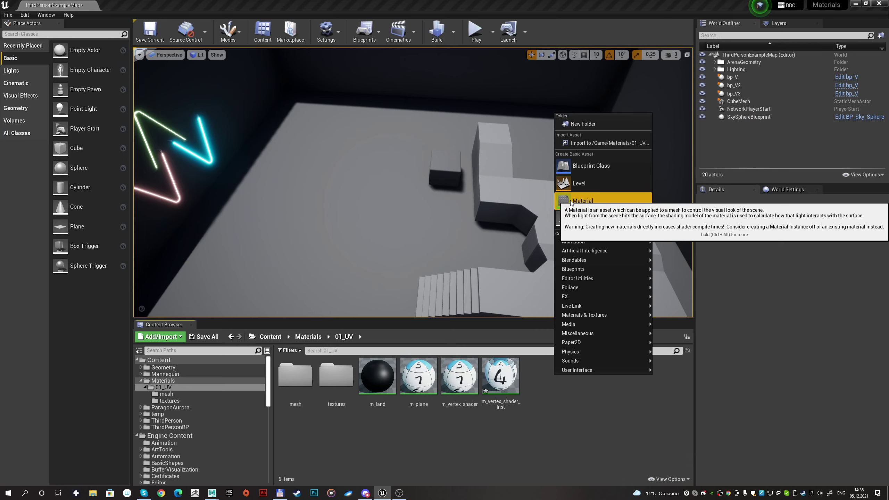
{"action": "left_click", "coordinate": [169, 338]}
{"action": "left_click", "coordinate": [171, 338]}
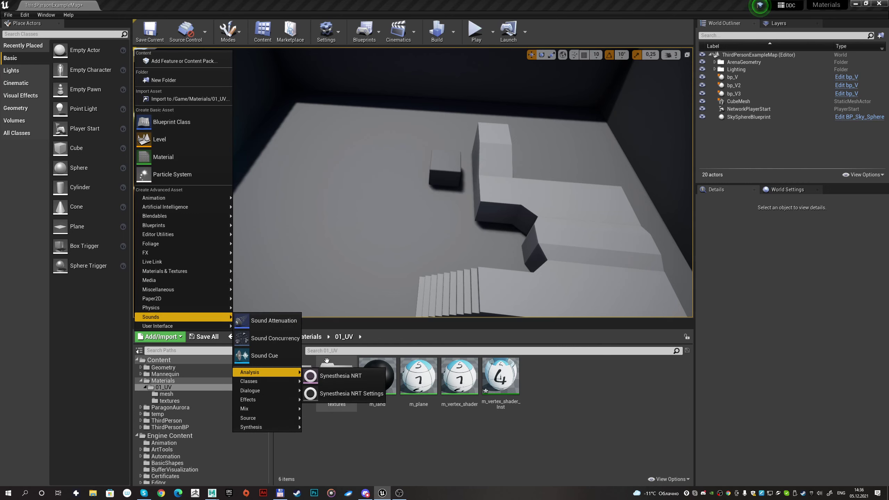
{"action": "double_click", "coordinate": [328, 366]}
{"action": "right_click", "coordinate": [338, 372]}
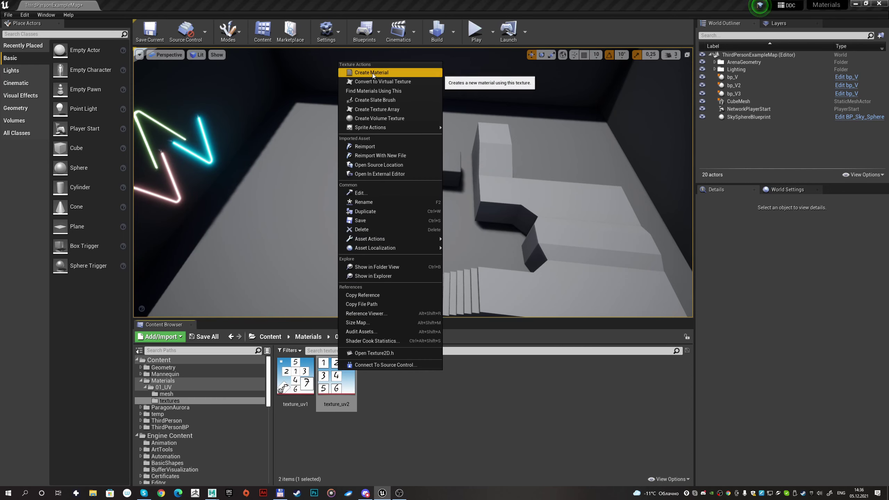
{"action": "mouse_move", "coordinate": [370, 127]}
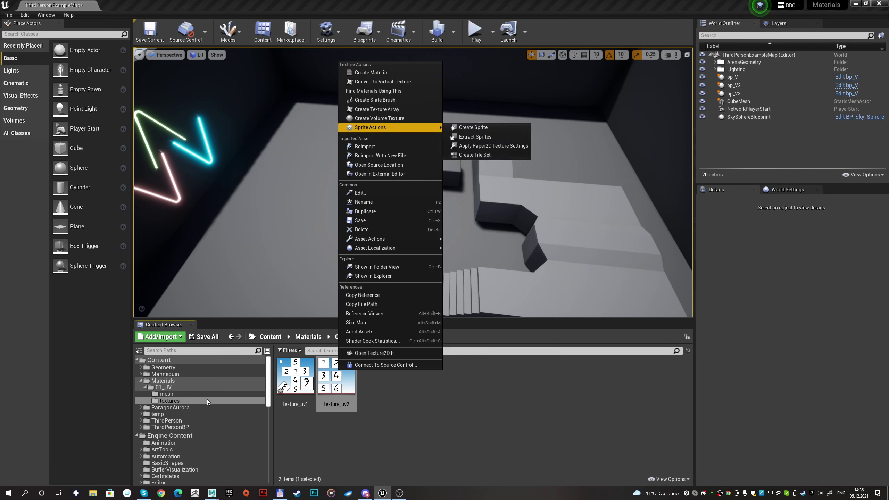
{"action": "left_click", "coordinate": [201, 388]}
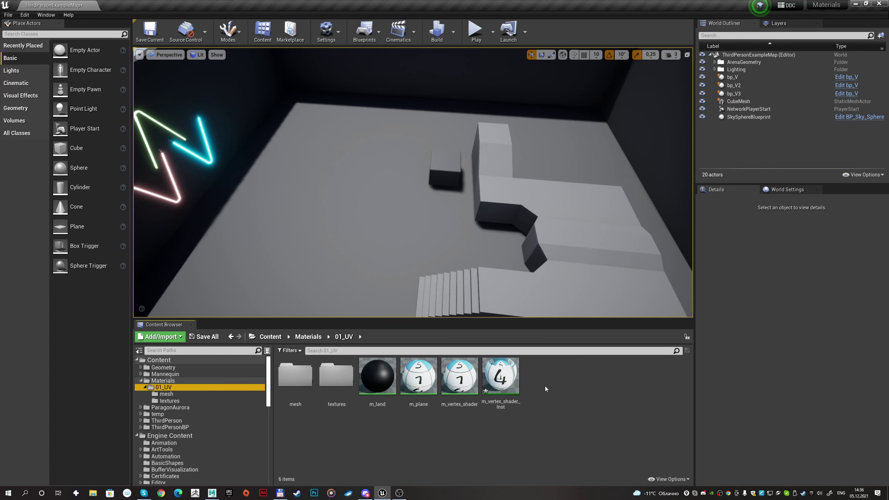
- Create a new material in 01_UV named m_test and open it
{"action": "right_click", "coordinate": [541, 376]}
{"action": "left_click", "coordinate": [560, 199]}
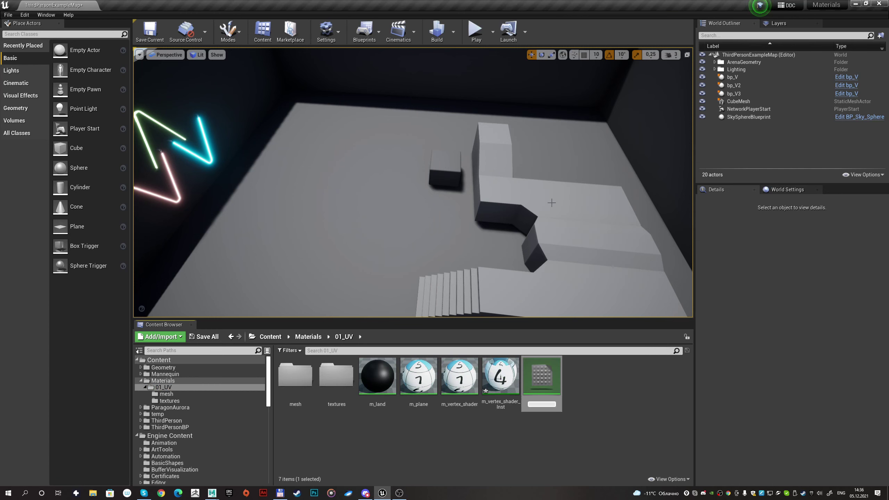
{"action": "type", "text": "m_"}
{"action": "type", "text": "test"}
{"action": "key", "text": "Return"}
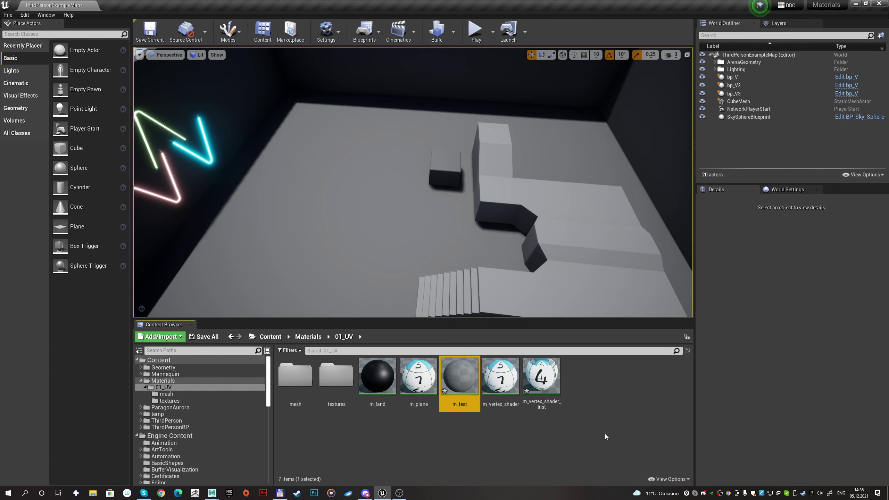
{"action": "double_click", "coordinate": [460, 377]}
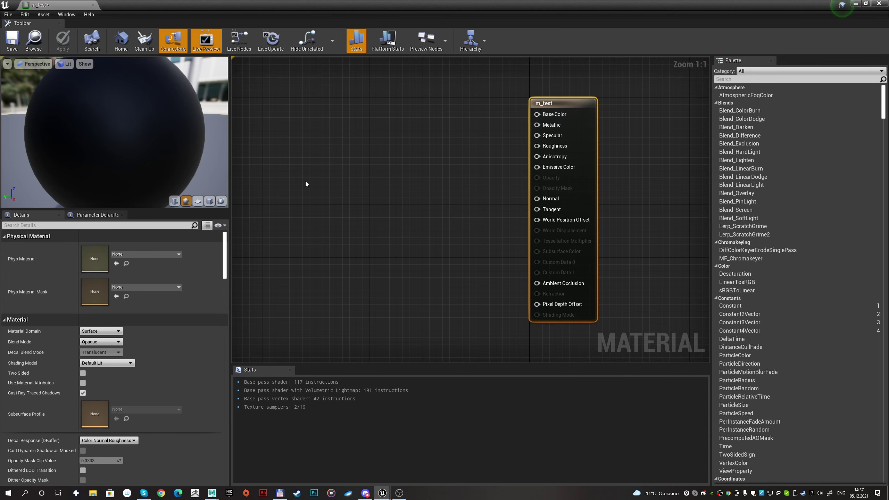
- Pan the empty m_test graph so the result node shifts to the right
{"action": "right_click_drag", "start_coordinate": [345, 187], "coordinate": [357, 181]}
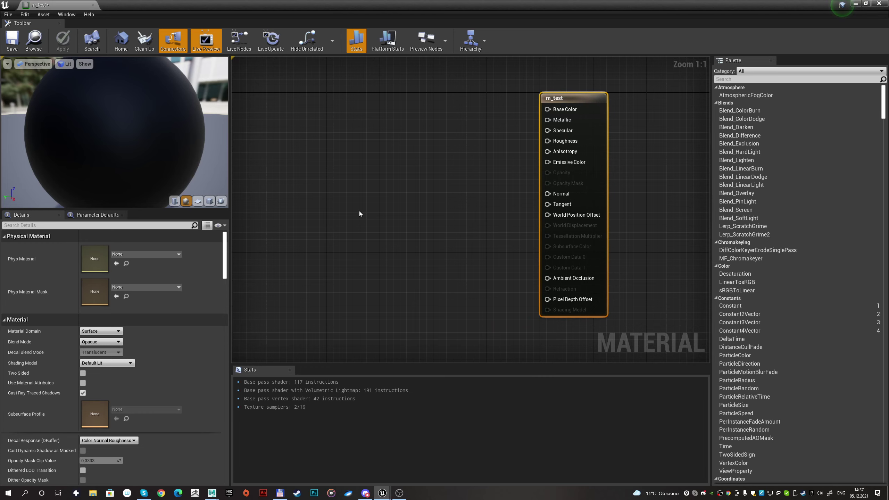
{"action": "right_click_drag", "start_coordinate": [360, 212], "coordinate": [394, 213]}
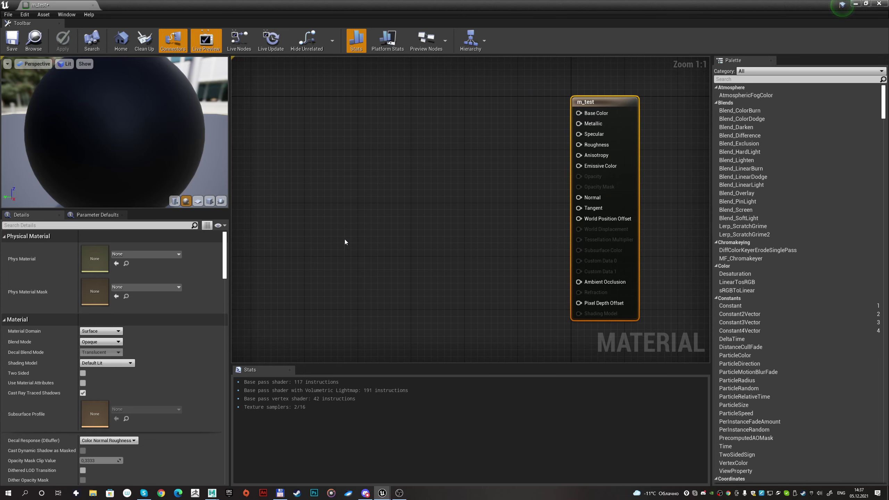
{"action": "mouse_move", "coordinate": [154, 279]}
{"action": "left_mouse_down"}
{"action": "mouse_move", "coordinate": [41, 316]}
{"action": "mouse_move", "coordinate": [153, 280]}
{"action": "left_mouse_up"}
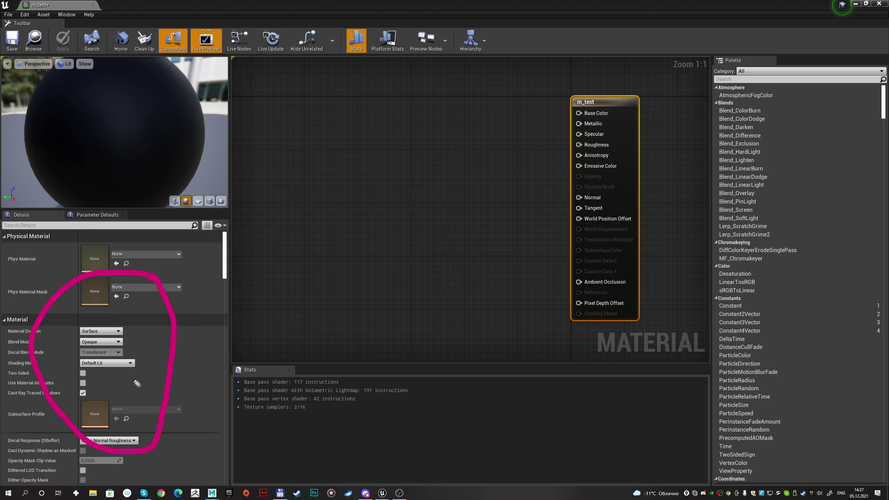
- Try Deferred Decal, Light Function, Volume and Post Process domains, ending on User Interface
{"action": "key", "text": "Escape"}
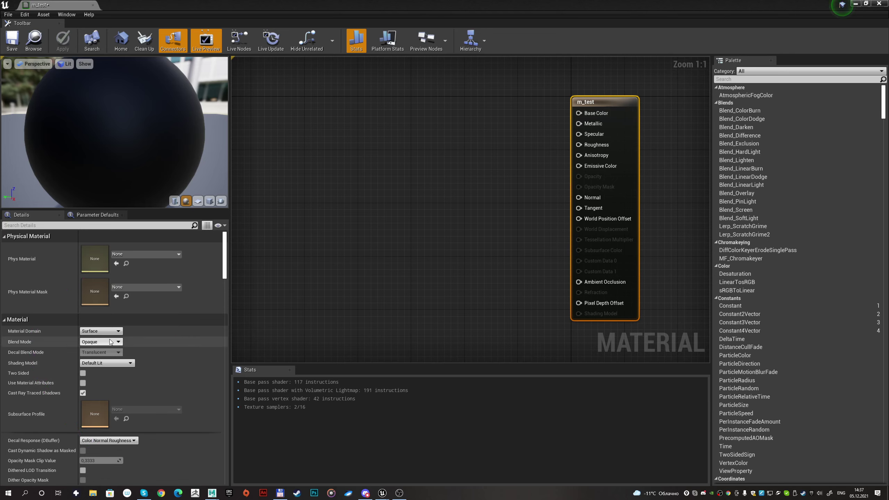
{"action": "left_click", "coordinate": [117, 331]}
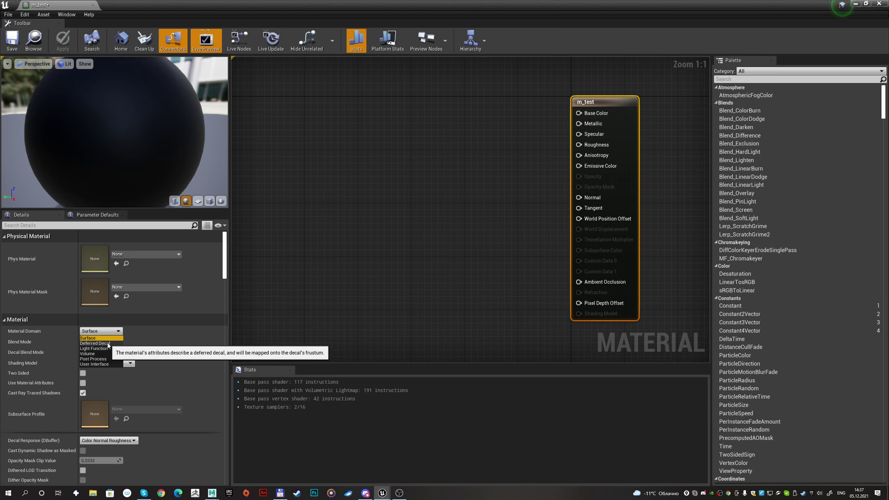
{"action": "left_click", "coordinate": [106, 345]}
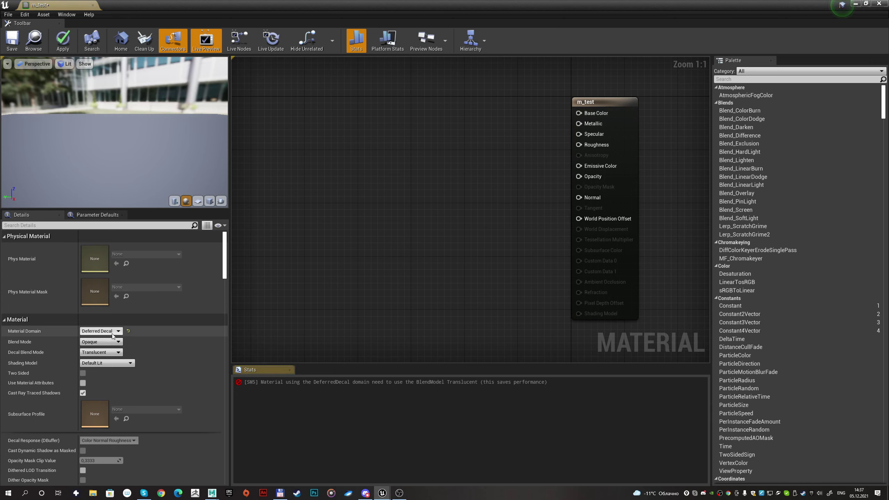
{"action": "left_click", "coordinate": [101, 331]}
{"action": "left_click", "coordinate": [106, 349]}
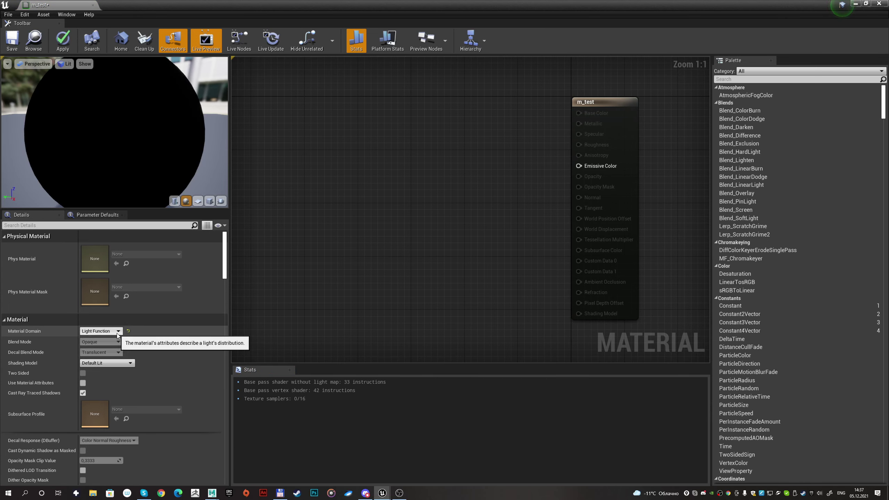
{"action": "left_click", "coordinate": [116, 334]}
{"action": "left_click", "coordinate": [109, 353]}
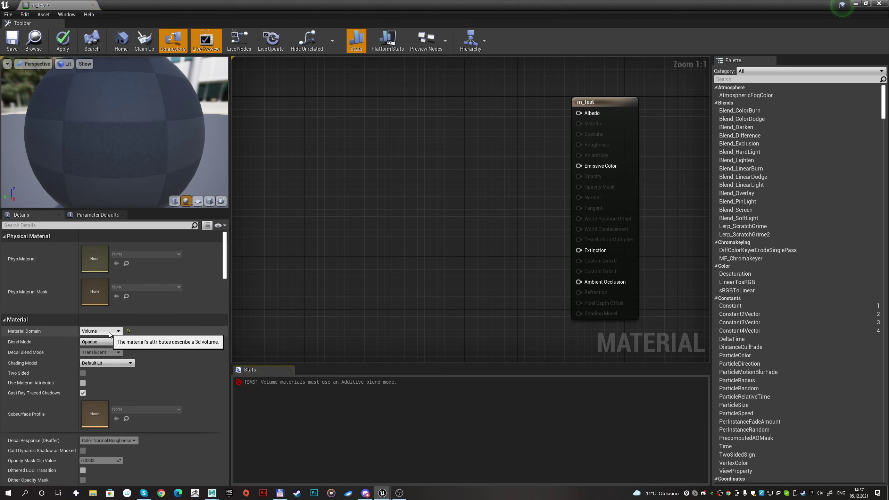
{"action": "left_click", "coordinate": [109, 333]}
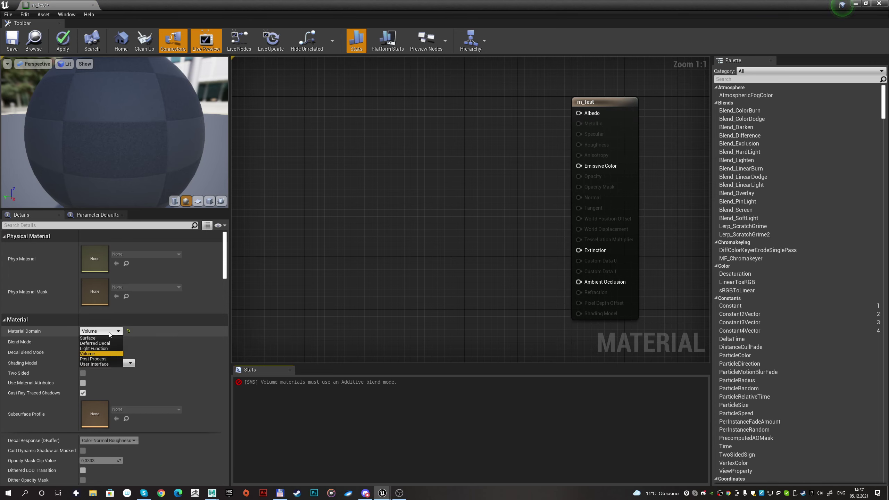
{"action": "left_click", "coordinate": [105, 359]}
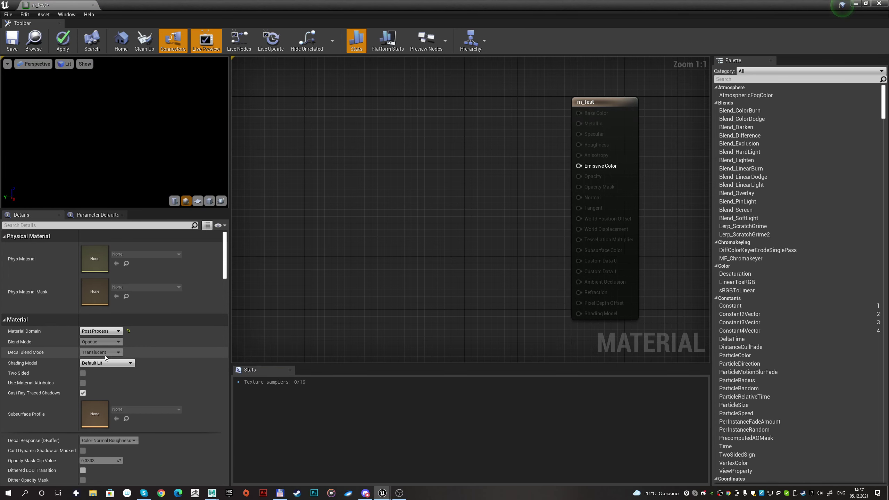
{"action": "left_click", "coordinate": [107, 333]}
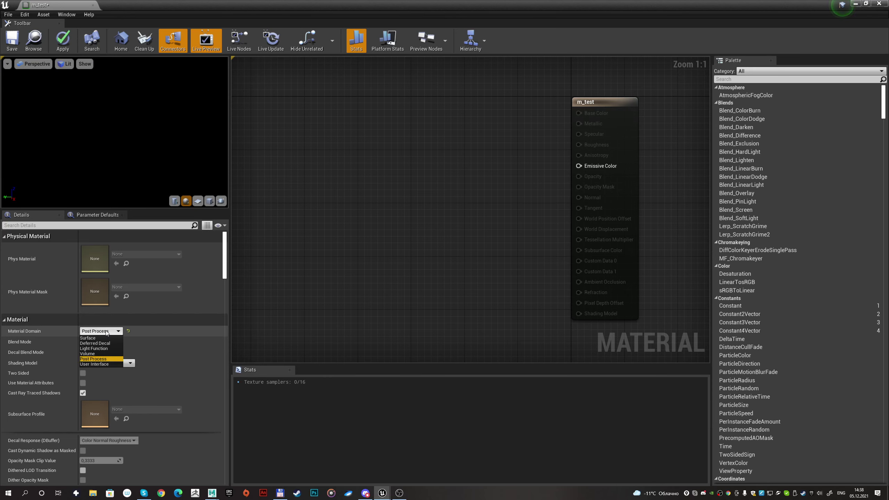
{"action": "left_click", "coordinate": [101, 364]}
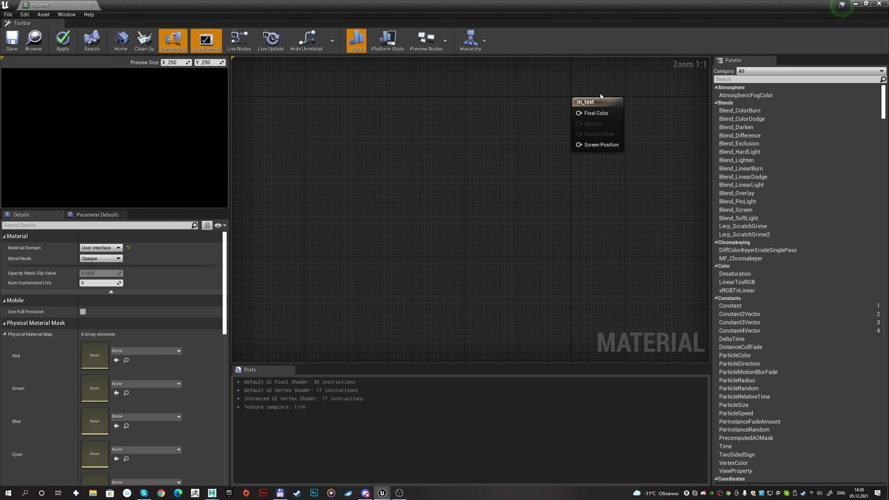
{"action": "left_click_drag", "start_coordinate": [600, 102], "coordinate": [601, 108]}
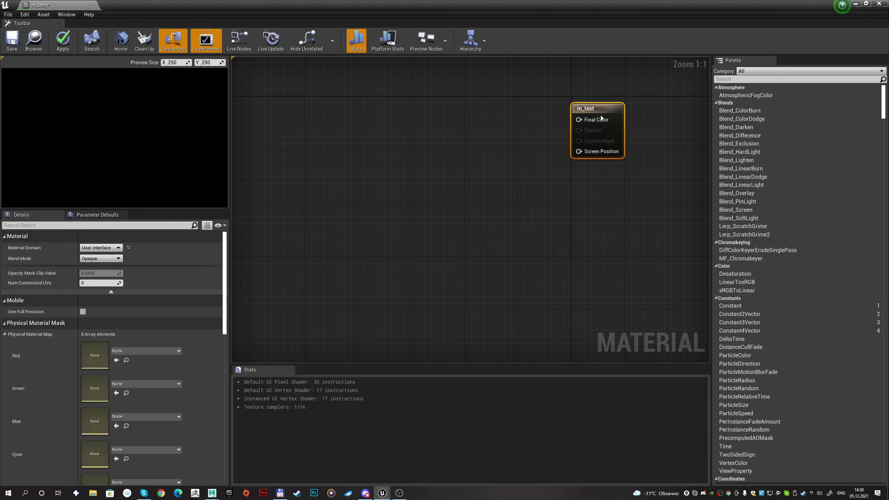
- Set the Material Domain back to Surface and the Blend Mode to Translucent
{"action": "left_click", "coordinate": [98, 248]}
{"action": "left_click", "coordinate": [98, 256]}
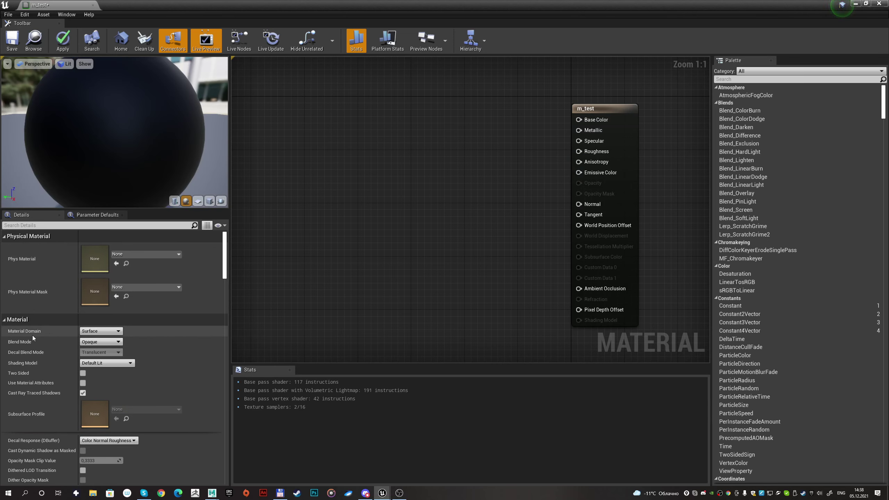
{"action": "left_click", "coordinate": [111, 341]}
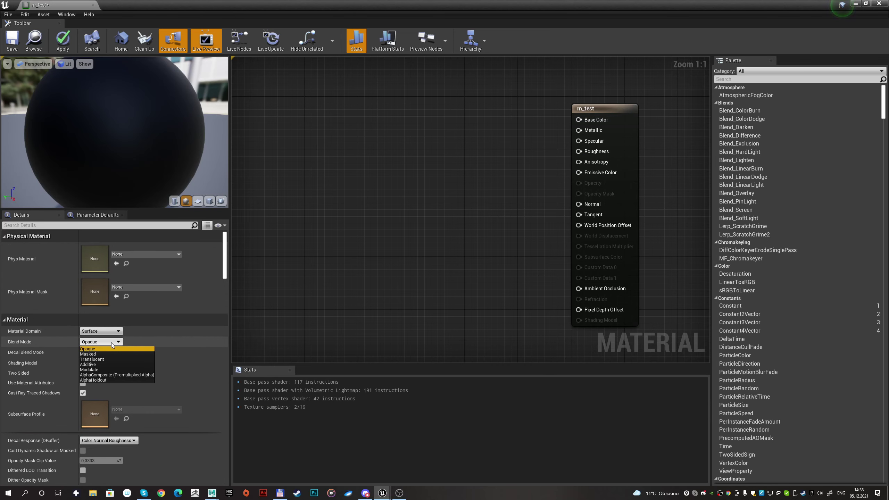
{"action": "left_click", "coordinate": [103, 359]}
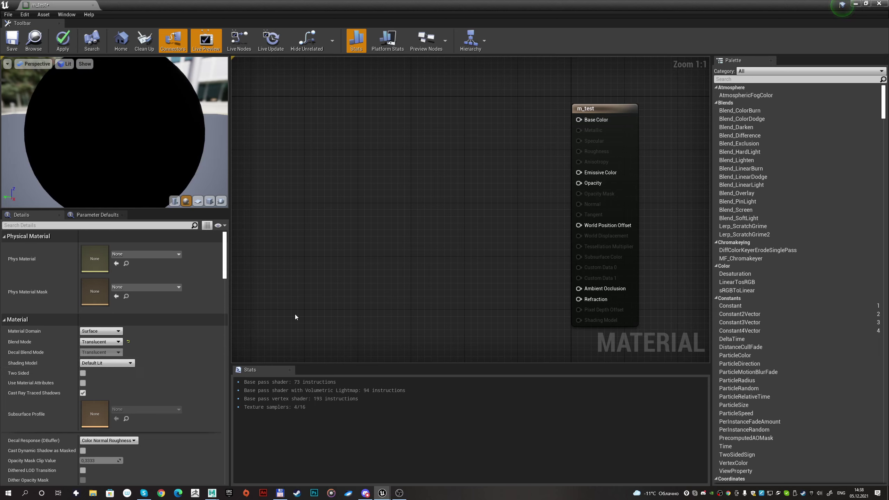
{"action": "left_click", "coordinate": [107, 343]}
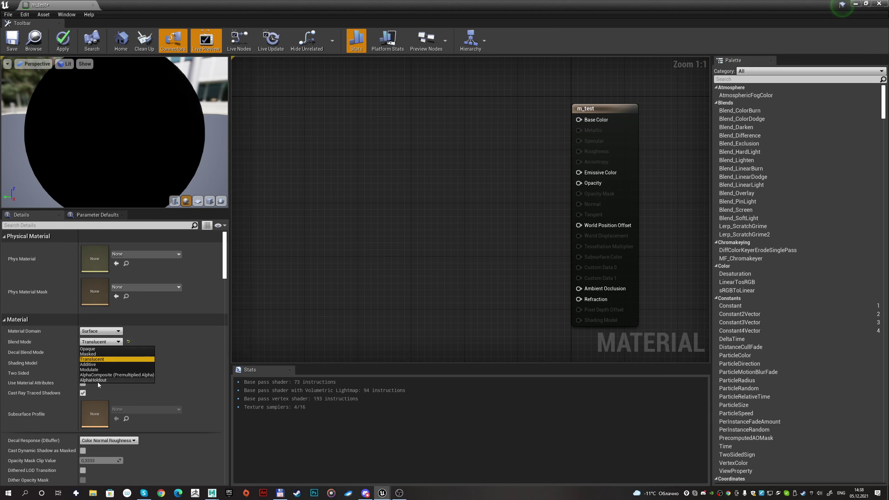
{"action": "left_click", "coordinate": [108, 359]}
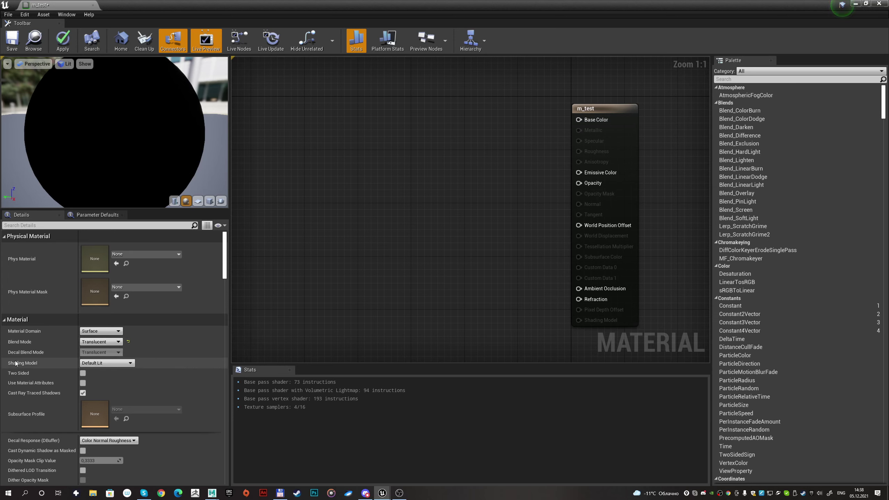
- Set the Shading Model to Unlit and enable Two Sided
{"action": "left_click", "coordinate": [117, 363]}
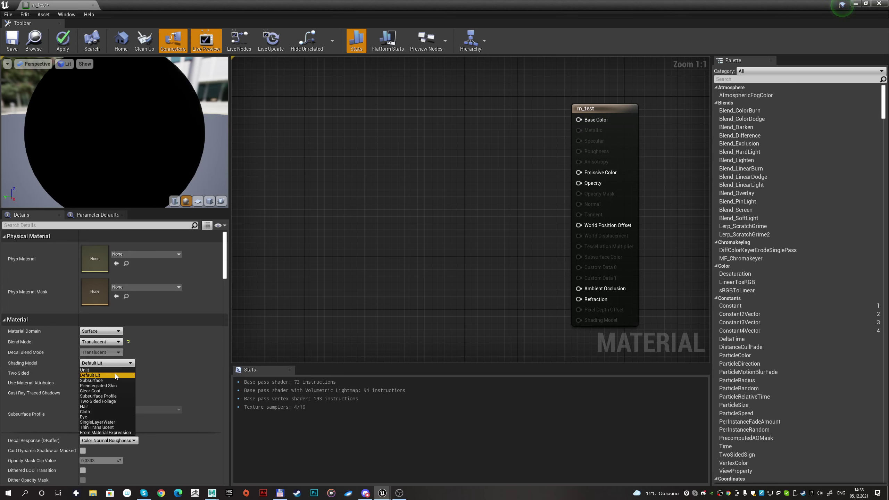
{"action": "left_click", "coordinate": [117, 370]}
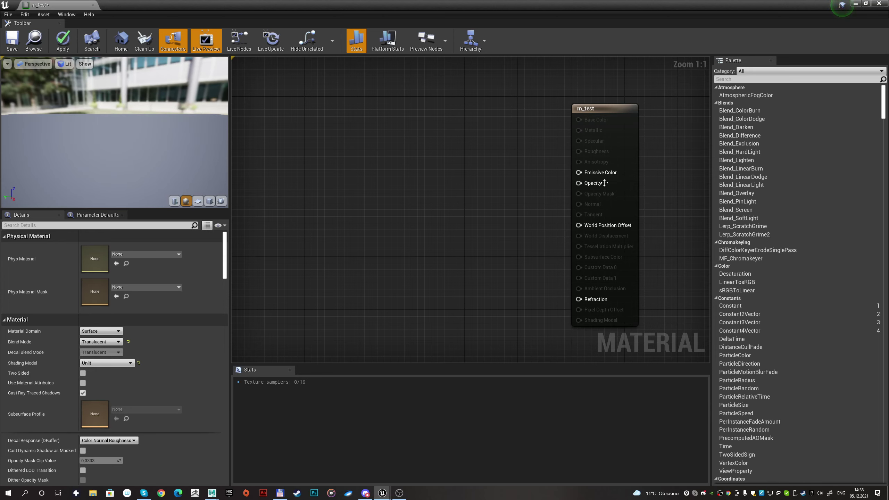
{"action": "left_click_drag", "start_coordinate": [602, 107], "coordinate": [609, 94]}
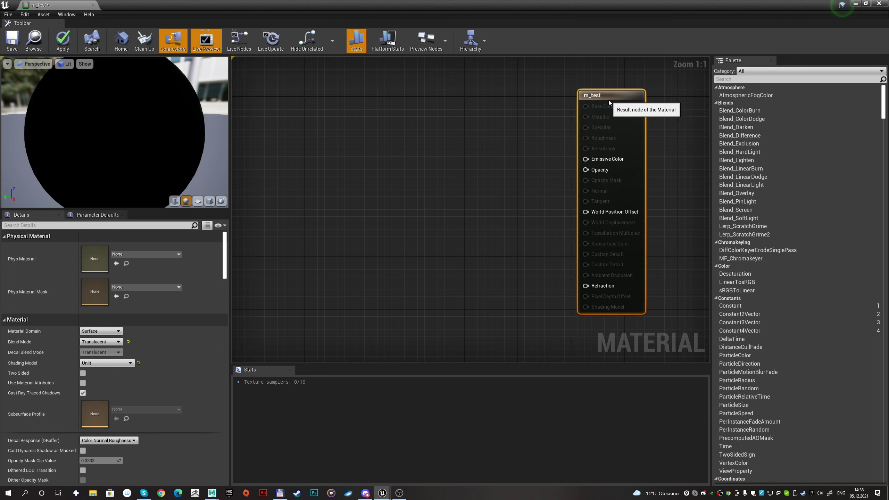
{"action": "left_click", "coordinate": [117, 362]}
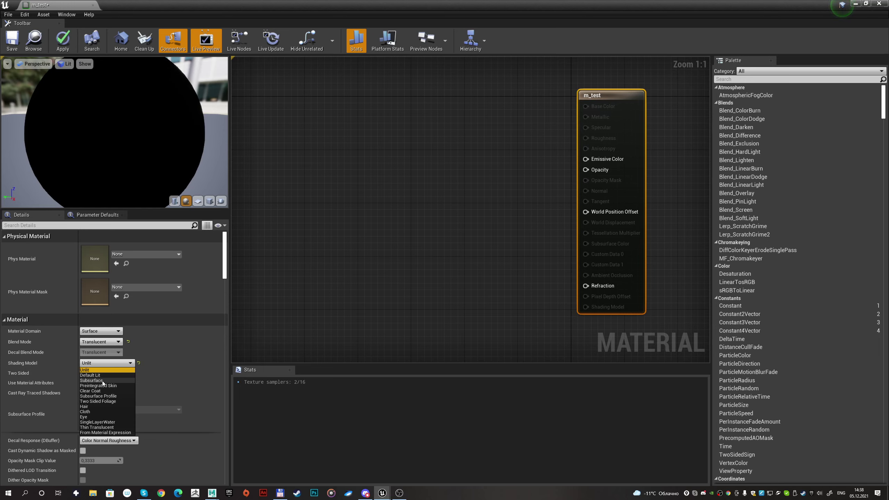
{"action": "left_click", "coordinate": [332, 292]}
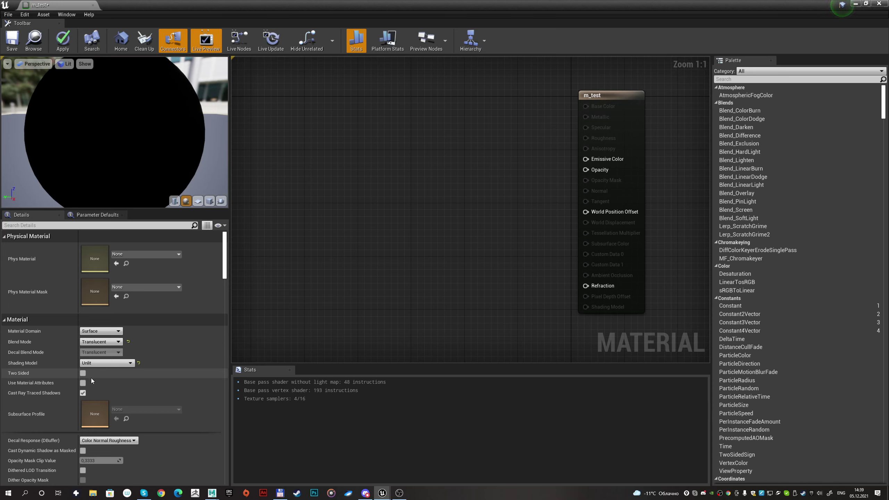
{"action": "left_click", "coordinate": [83, 373]}
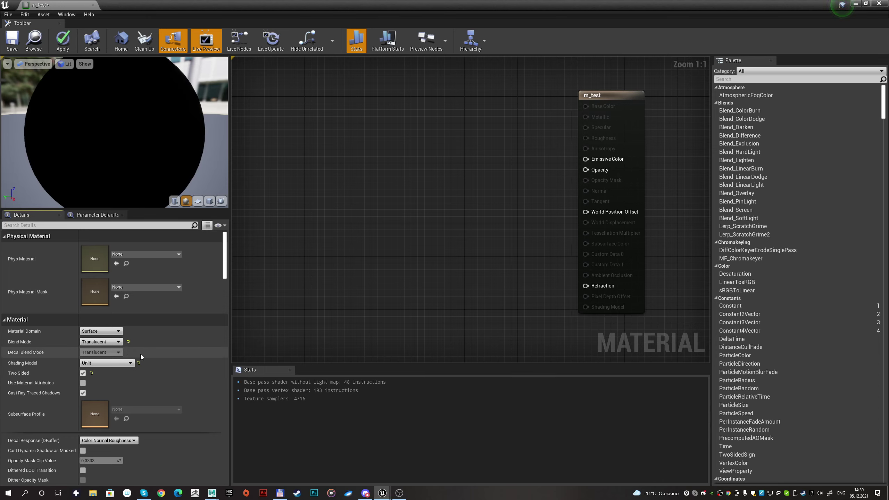
- Turn off Two Sided and toggle Use Material Attributes on, then off again
{"action": "left_click", "coordinate": [83, 374]}
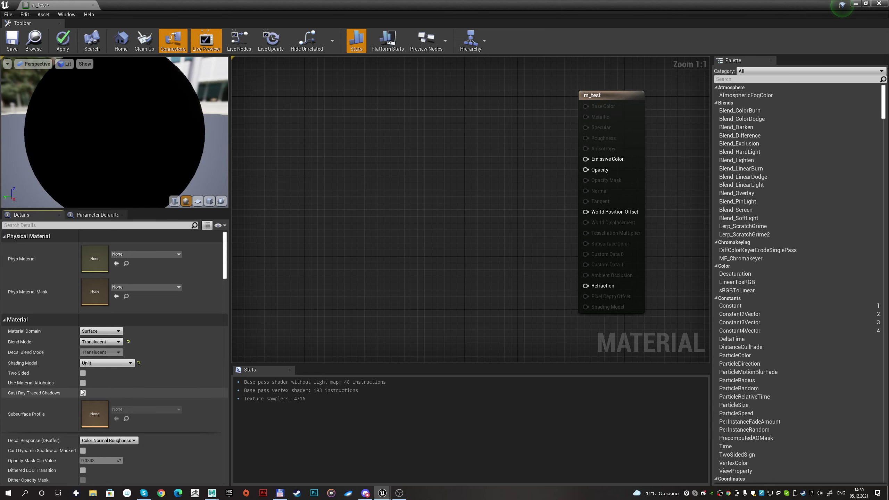
{"action": "left_click", "coordinate": [83, 383]}
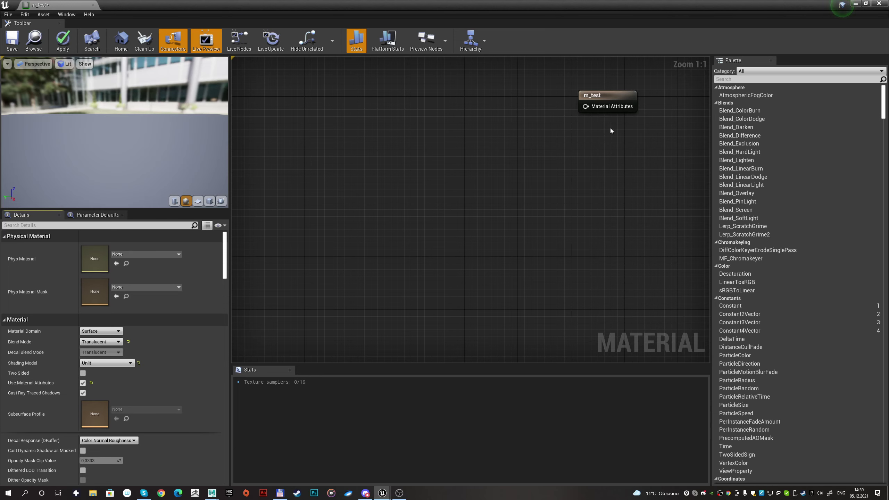
{"action": "left_click_drag", "start_coordinate": [598, 95], "coordinate": [612, 128]}
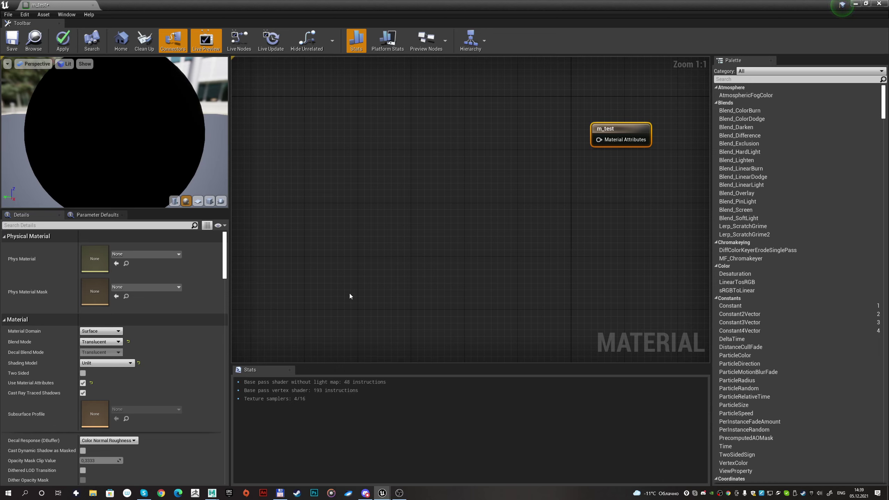
{"action": "left_click", "coordinate": [82, 383]}
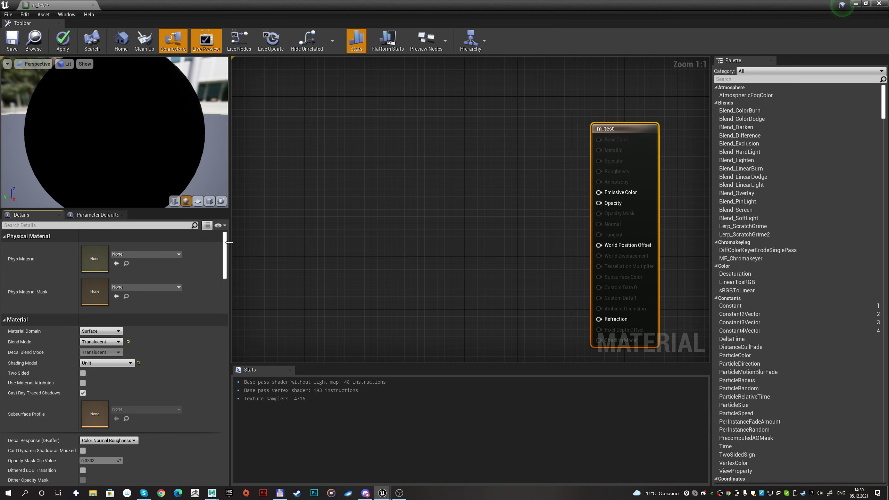
{"action": "mouse_move", "coordinate": [224, 243]}
{"action": "left_mouse_down"}
{"action": "mouse_move", "coordinate": [222, 457]}
{"action": "mouse_move", "coordinate": [256, 237]}
{"action": "mouse_move", "coordinate": [359, 148]}
{"action": "left_mouse_up"}
- Set the Shading Model to Default Lit and the Blend Mode to Opaque
{"action": "left_click", "coordinate": [116, 366]}
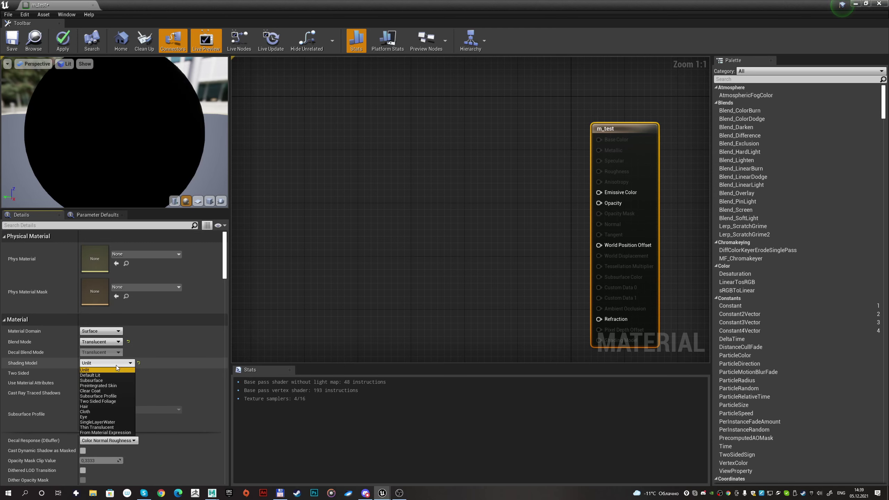
{"action": "left_click", "coordinate": [109, 375]}
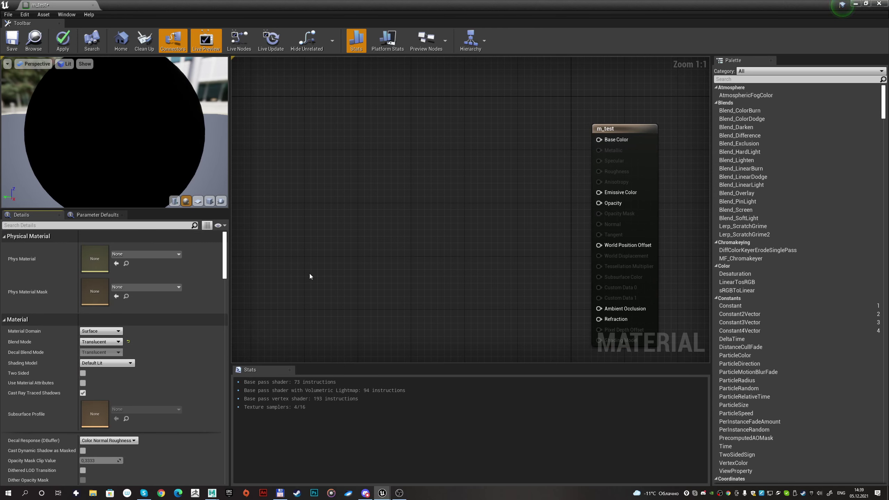
{"action": "left_click", "coordinate": [101, 342]}
{"action": "left_click", "coordinate": [100, 349]}
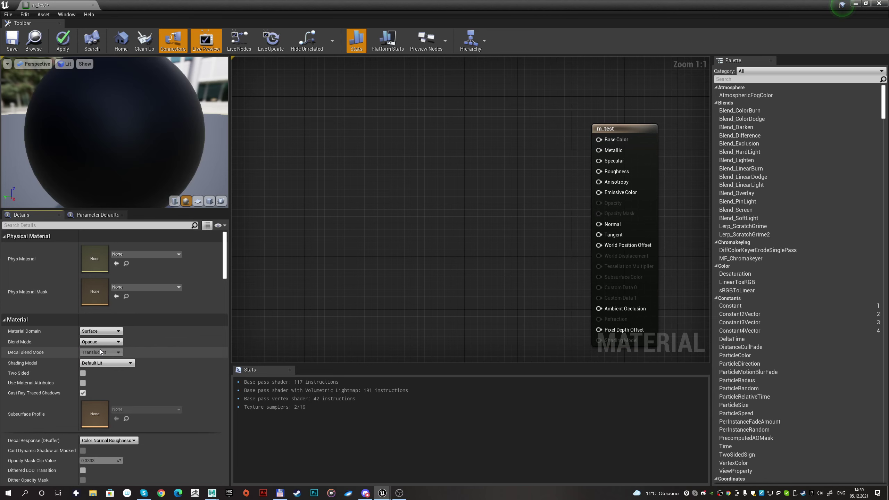
{"action": "left_click_drag", "start_coordinate": [633, 150], "coordinate": [539, 137]}
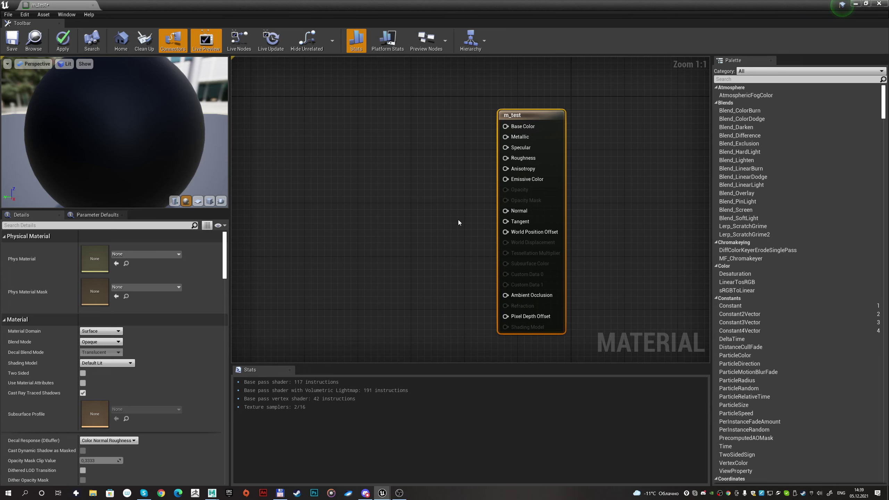
- Add a Constant of 0.7378, wire it into Base Color, and move it up-left
{"action": "left_click", "coordinate": [356, 111]}
{"action": "left_click_drag", "start_coordinate": [105, 248], "coordinate": [112, 238]}
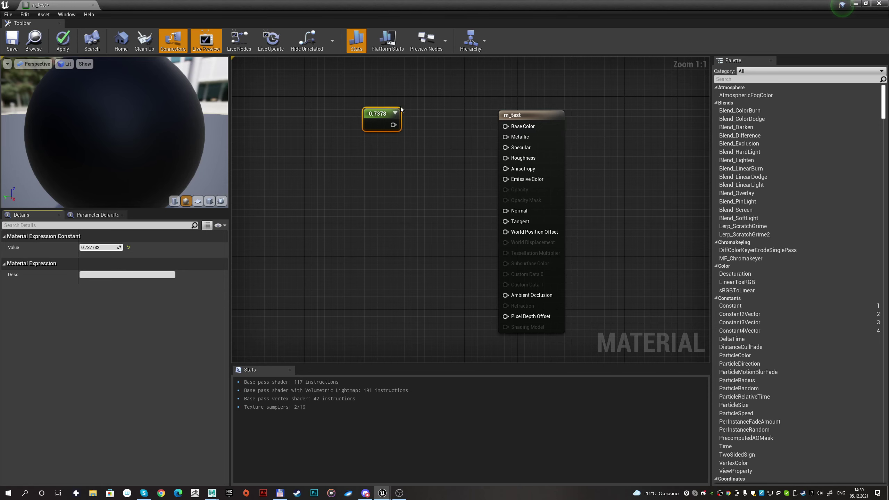
{"action": "left_click_drag", "start_coordinate": [393, 124], "coordinate": [508, 127]}
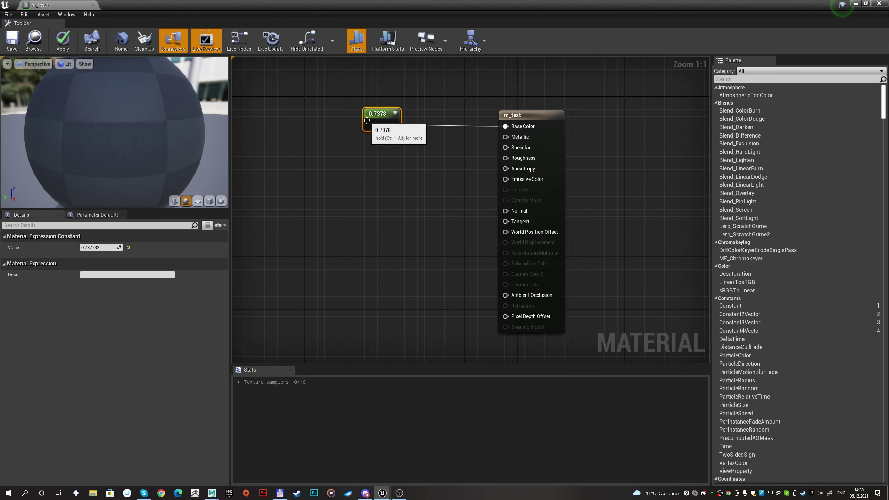
{"action": "left_click_drag", "start_coordinate": [378, 121], "coordinate": [359, 97]}
{"action": "scroll", "coordinate": [129, 126], "scroll_direction": "down", "scroll_amount": 5}
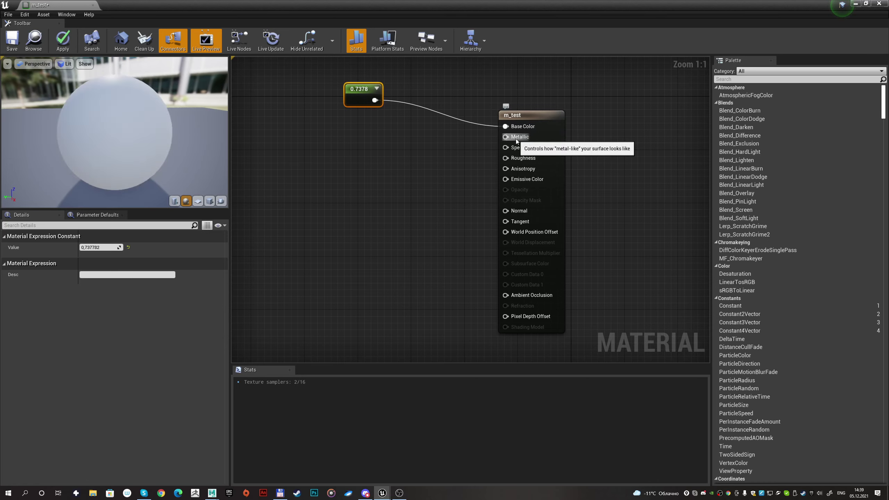
- Add a Constant with value 1 wired into Metallic, placed beside that pin
{"action": "left_click", "coordinate": [362, 202]}
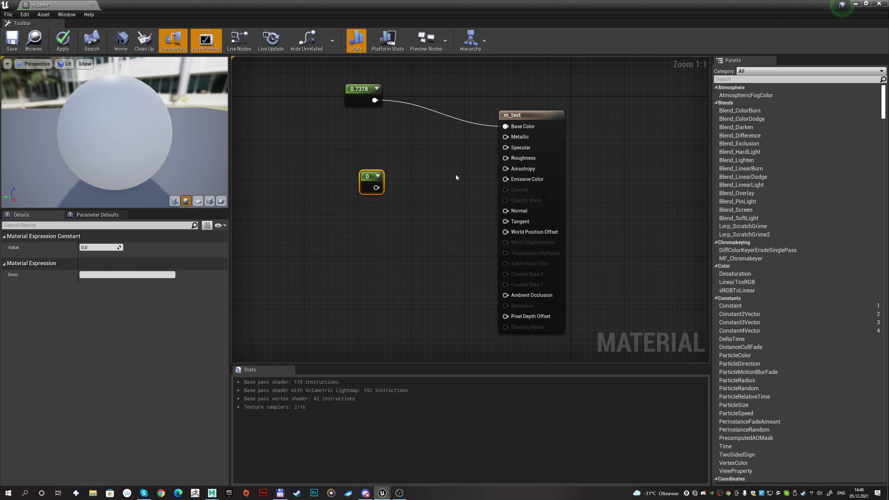
{"action": "left_click", "coordinate": [102, 248]}
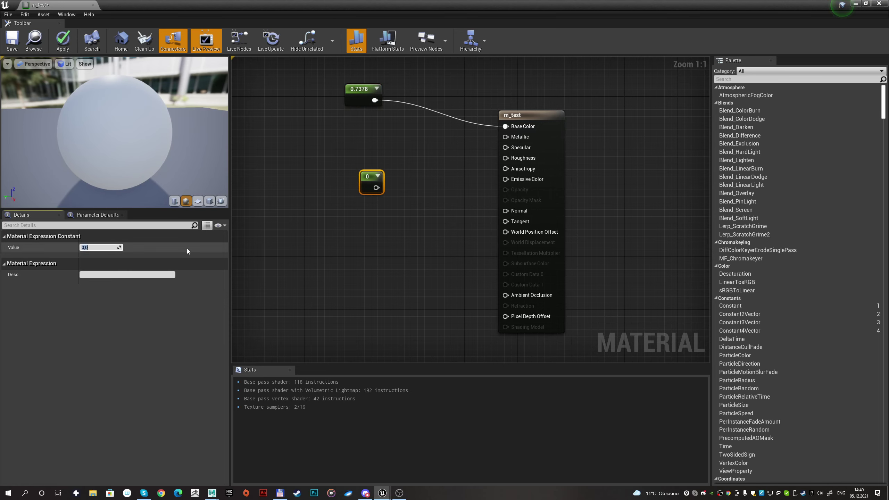
{"action": "type", "text": "1"}
{"action": "key", "text": "Return"}
{"action": "mouse_move", "coordinate": [505, 126]}
{"action": "left_mouse_down"}
{"action": "mouse_move", "coordinate": [378, 191]}
{"action": "mouse_move", "coordinate": [505, 136]}
{"action": "left_mouse_up"}
{"action": "left_click_drag", "start_coordinate": [362, 184], "coordinate": [362, 136]}
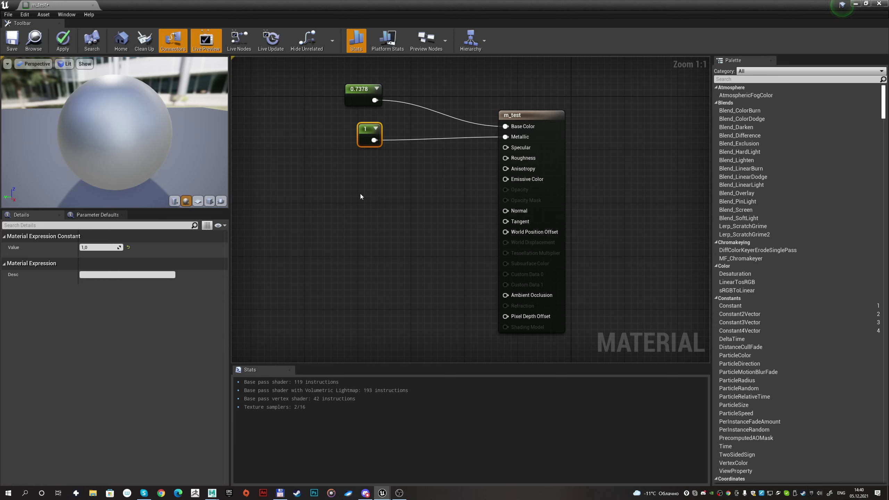
- Add a Constant of 0 wired into Roughness, placed under the Metallic constant
{"action": "left_click", "coordinate": [394, 168]}
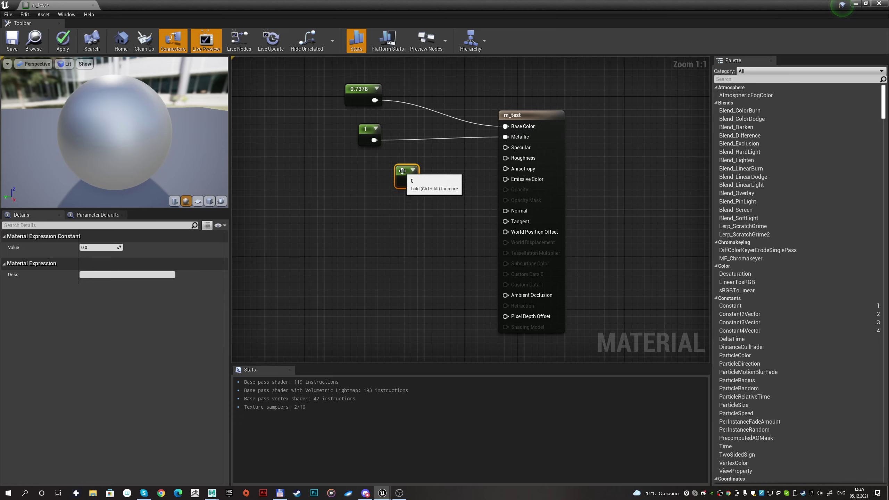
{"action": "mouse_move", "coordinate": [406, 181]}
{"action": "left_mouse_down"}
{"action": "mouse_move", "coordinate": [387, 180]}
{"action": "mouse_move", "coordinate": [507, 159]}
{"action": "left_mouse_up"}
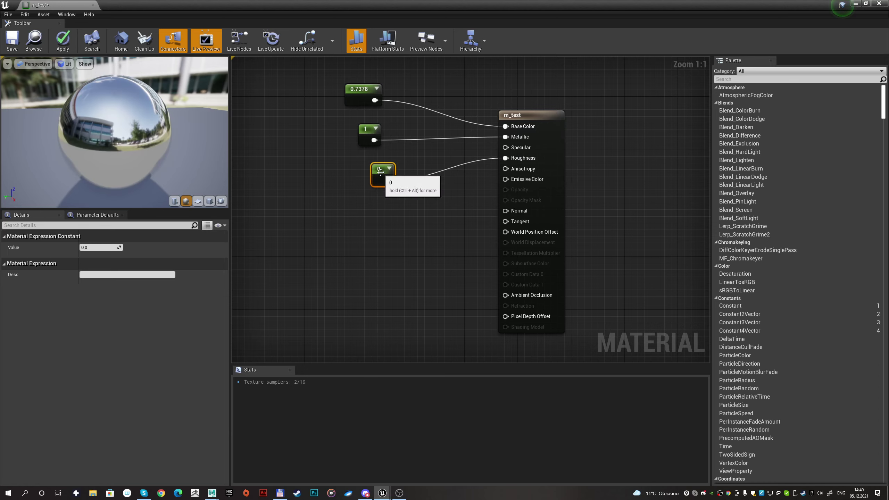
{"action": "left_click_drag", "start_coordinate": [112, 140], "coordinate": [172, 148]}
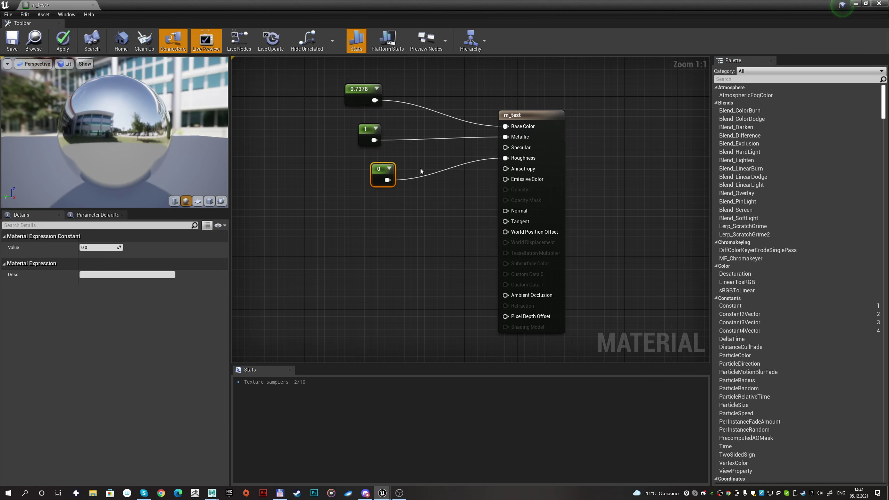
{"action": "left_click_drag", "start_coordinate": [382, 175], "coordinate": [368, 155]}
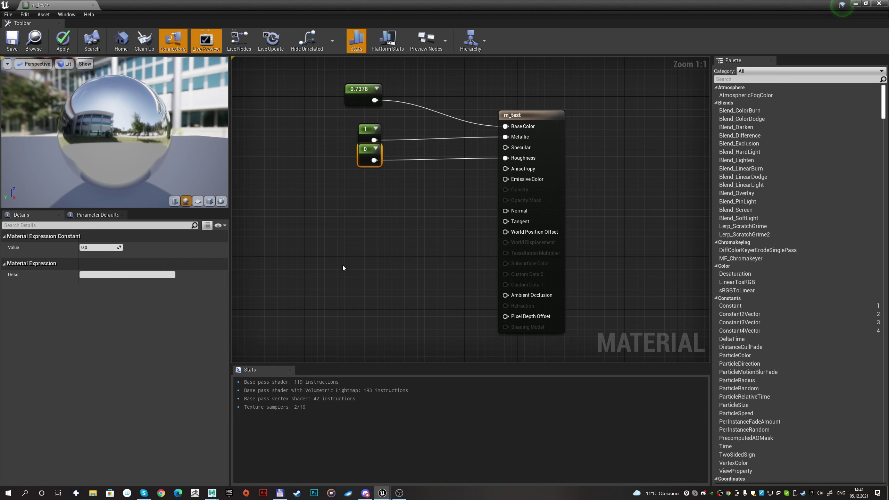
- Add a Constant3Vector and set its colour to full-brightness blue (0, 0.198, 1)
{"action": "left_click", "coordinate": [357, 203]}
{"action": "double_click", "coordinate": [367, 238]}
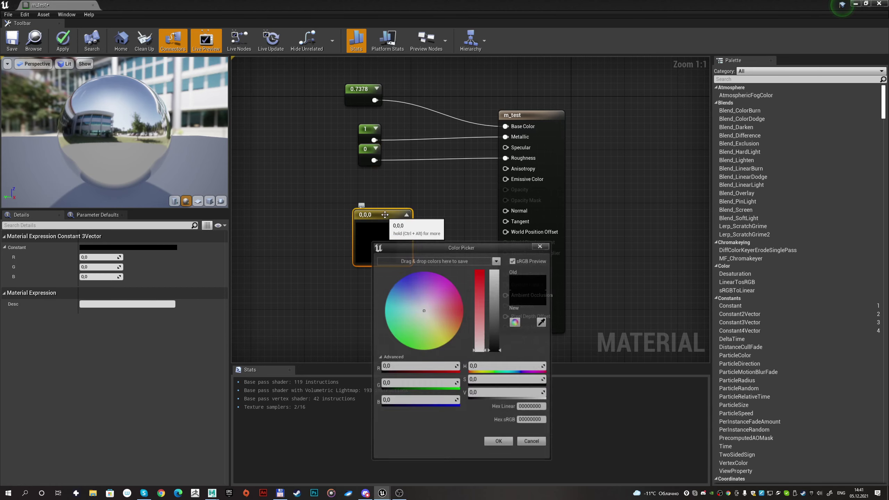
{"action": "left_click_drag", "start_coordinate": [362, 207], "coordinate": [316, 194]}
{"action": "left_click", "coordinate": [398, 281]}
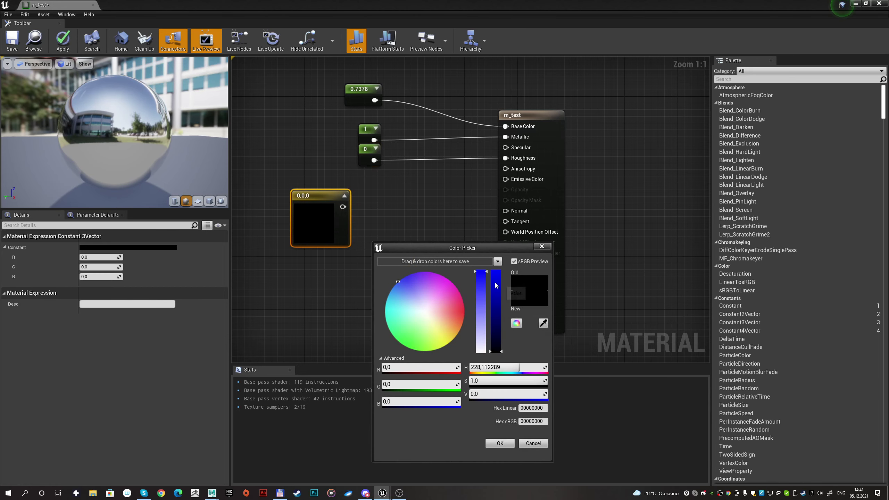
{"action": "left_click_drag", "start_coordinate": [495, 282], "coordinate": [495, 272]}
{"action": "left_click", "coordinate": [501, 443]}
- Multiply the blue colour by a 13.46 constant and wire the result into Emissive Color
{"action": "left_click_drag", "start_coordinate": [343, 207], "coordinate": [435, 245]}
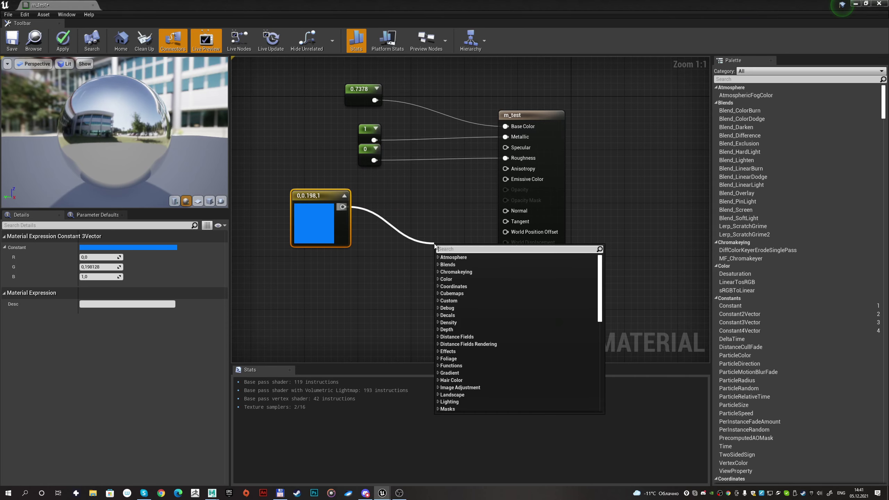
{"action": "type", "text": "multiply"}
{"action": "key", "text": "Return"}
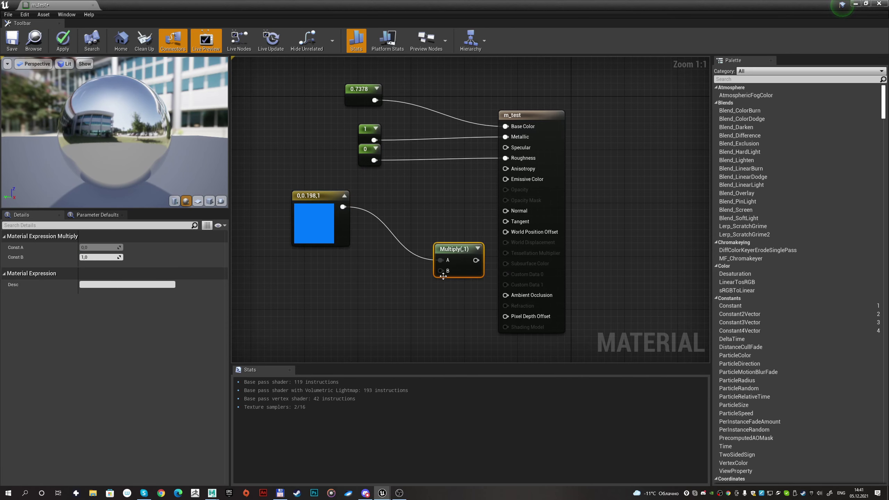
{"action": "left_click", "coordinate": [318, 293]}
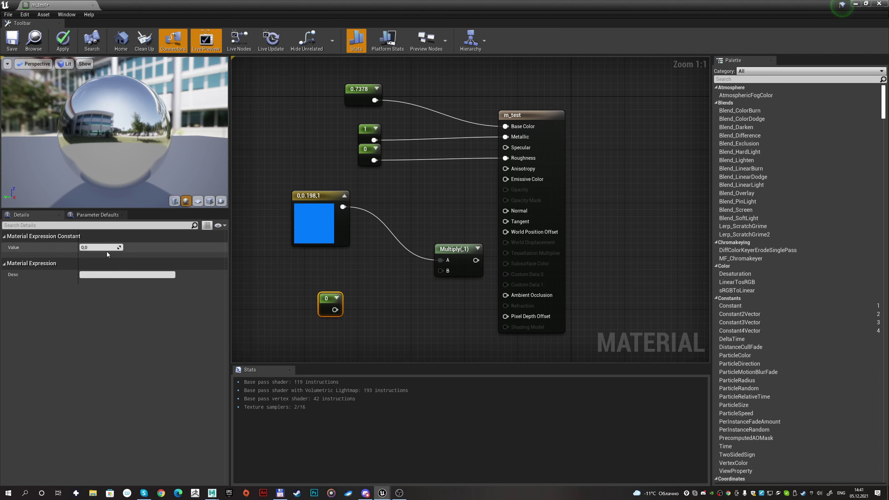
{"action": "left_click_drag", "start_coordinate": [104, 248], "coordinate": [140, 247]}
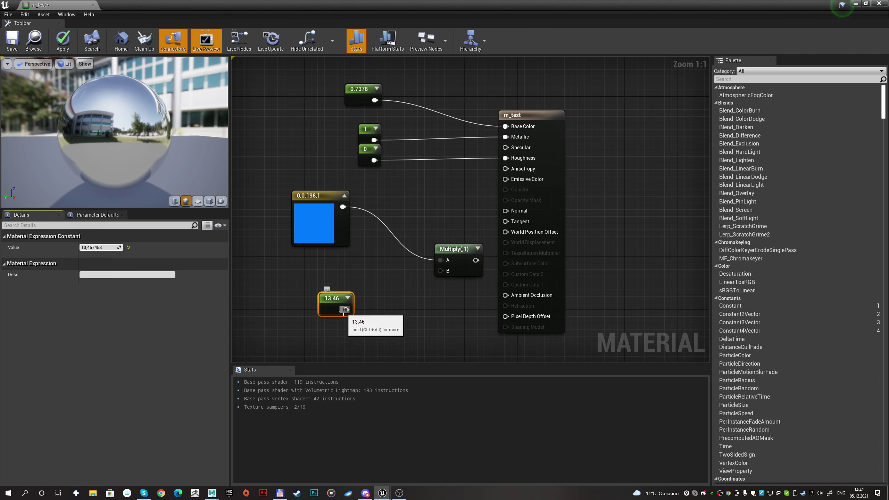
{"action": "mouse_move", "coordinate": [346, 310]}
{"action": "left_mouse_down"}
{"action": "mouse_move", "coordinate": [452, 276]}
{"action": "mouse_move", "coordinate": [507, 187]}
{"action": "left_mouse_up"}
{"action": "left_click_drag", "start_coordinate": [451, 250], "coordinate": [421, 198]}
{"action": "left_click_drag", "start_coordinate": [157, 137], "coordinate": [136, 136]}
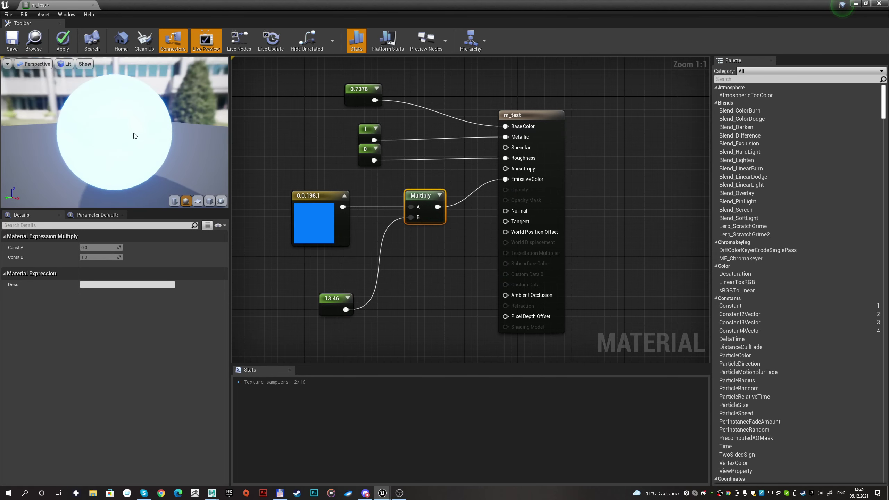
{"action": "left_click_drag", "start_coordinate": [263, 192], "coordinate": [431, 324]}
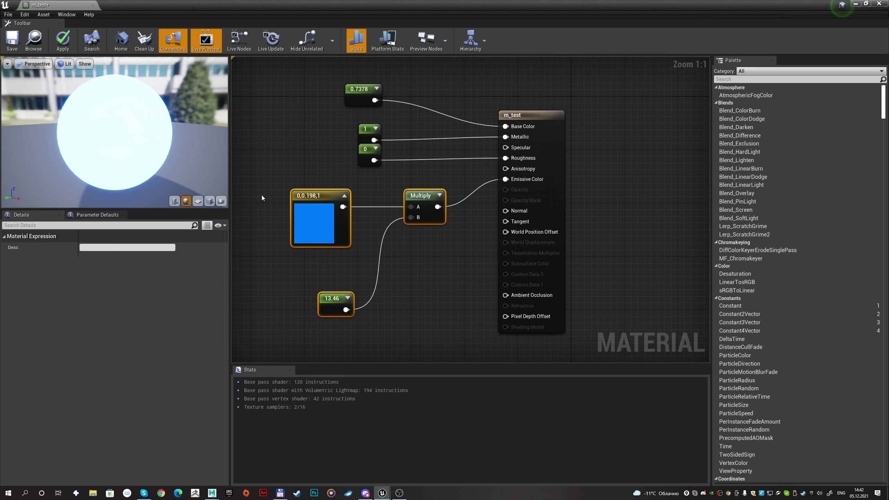
- Move the blue colour, Multiply and 13.46 nodes up-left together, then recentre the graph
{"action": "left_click_drag", "start_coordinate": [261, 194], "coordinate": [434, 322]}
{"action": "left_click_drag", "start_coordinate": [424, 199], "coordinate": [345, 172]}
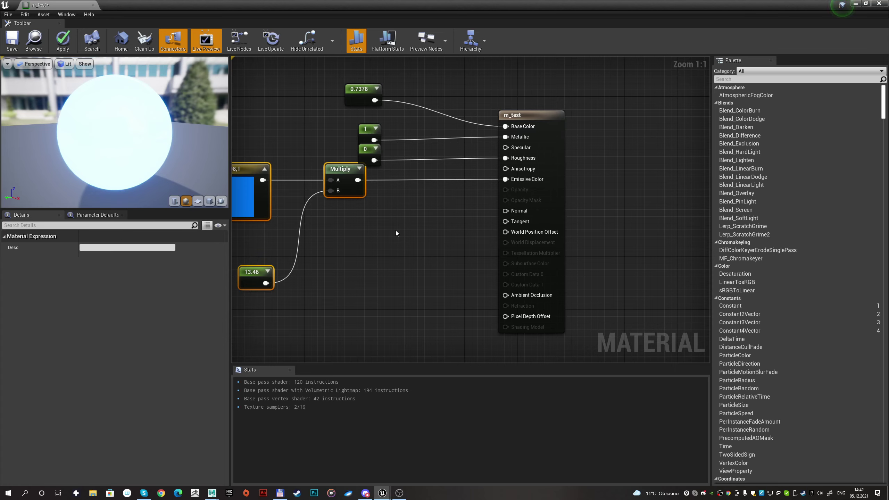
{"action": "right_click_drag", "start_coordinate": [411, 227], "coordinate": [465, 212]}
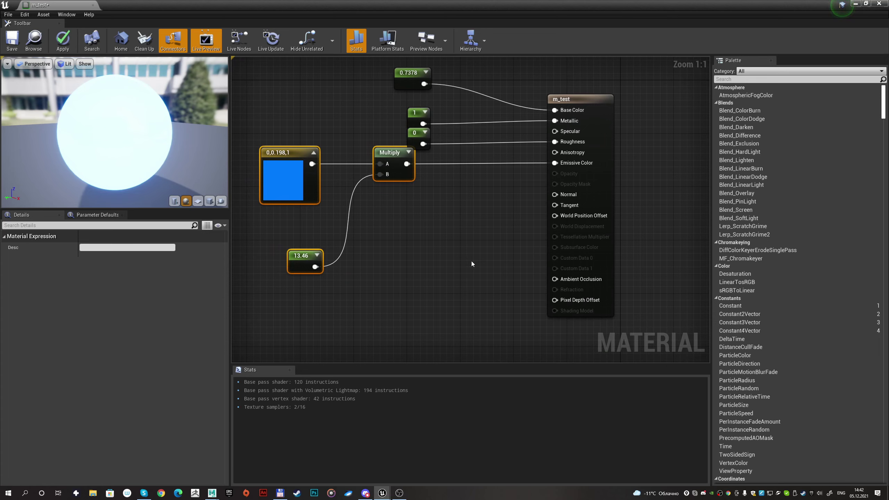
{"action": "right_click_drag", "start_coordinate": [492, 253], "coordinate": [472, 261]}
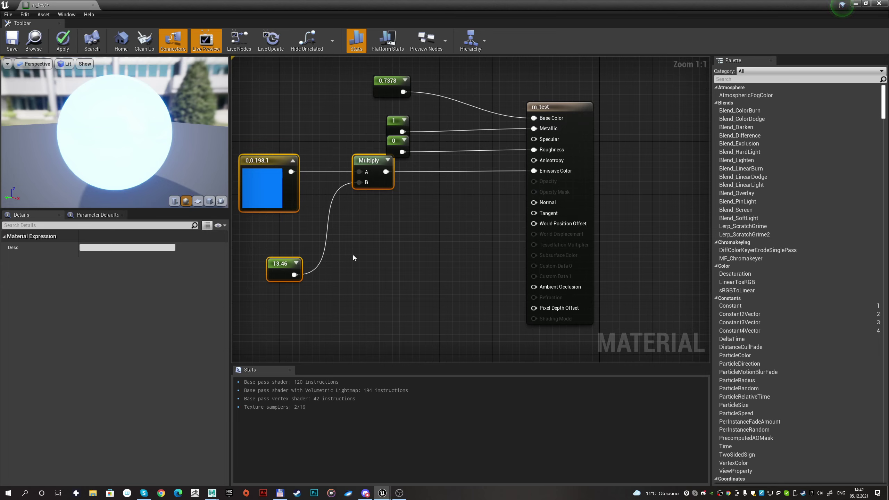
{"action": "right_click_drag", "start_coordinate": [349, 232], "coordinate": [394, 248]}
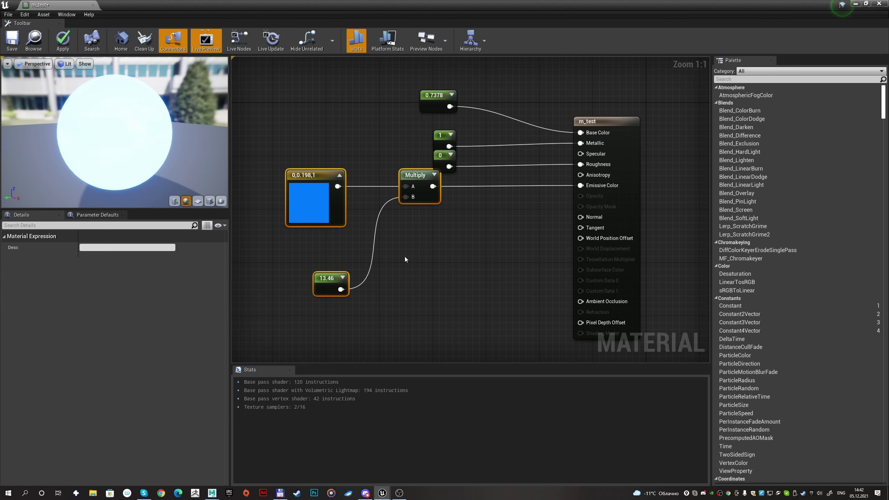
- Add a Constant of 20 wired into World Position Offset, placed beside its input
{"action": "left_click", "coordinate": [426, 253]}
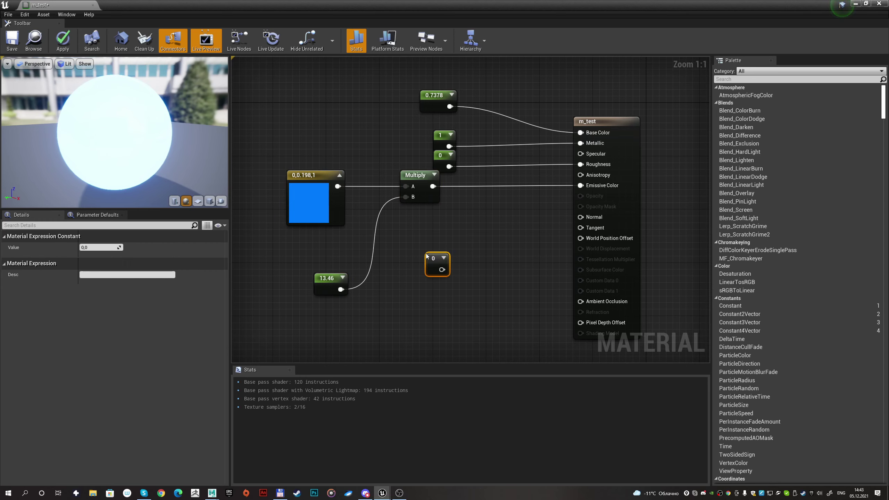
{"action": "left_click", "coordinate": [105, 248]}
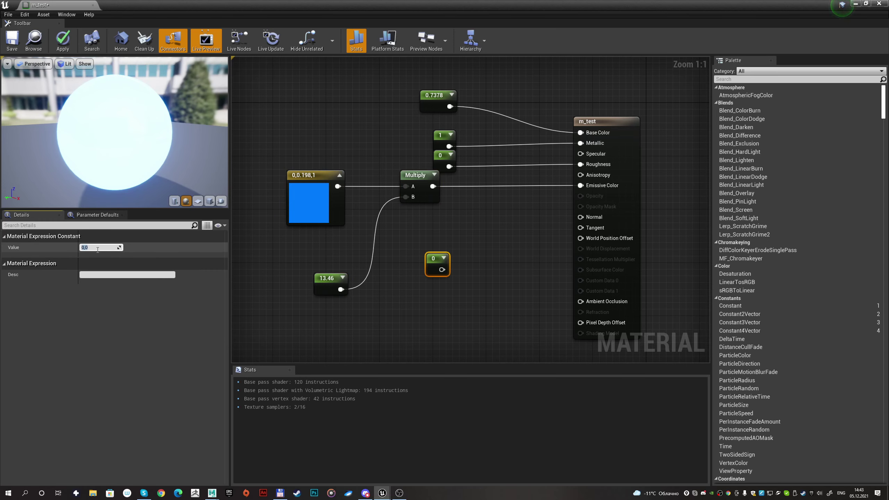
{"action": "type", "text": "20"}
{"action": "key", "text": "Return"}
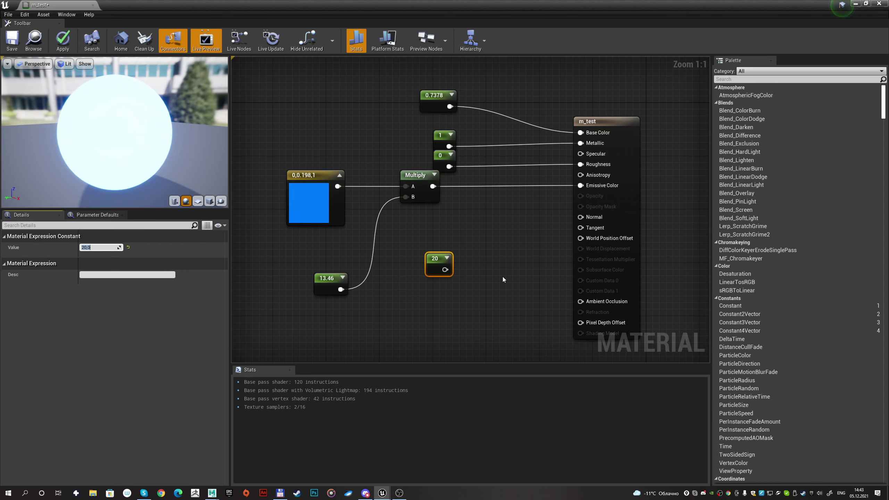
{"action": "left_click_drag", "start_coordinate": [446, 270], "coordinate": [580, 238]}
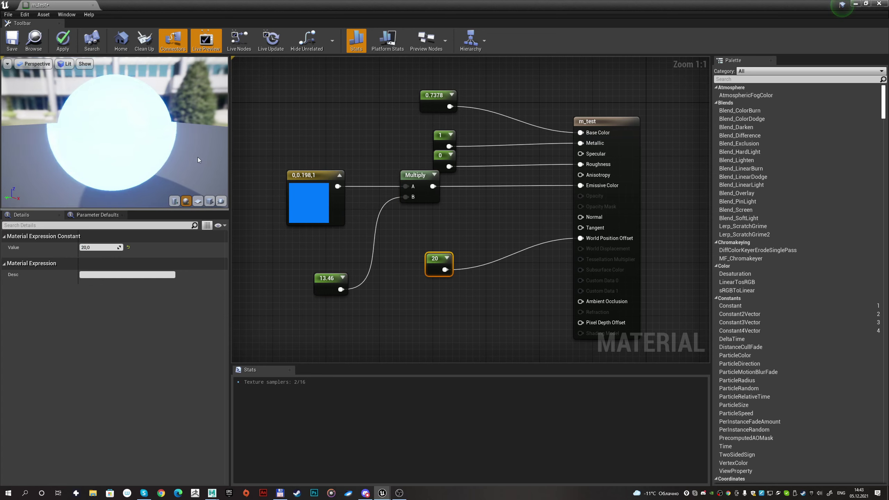
{"action": "right_click", "coordinate": [436, 259]}
{"action": "left_click", "coordinate": [465, 236]}
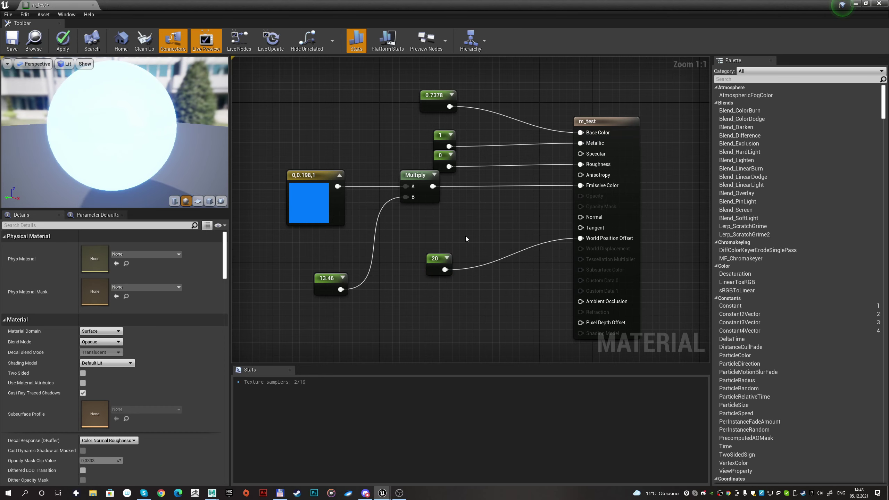
{"action": "left_click_drag", "start_coordinate": [440, 260], "coordinate": [440, 231]}
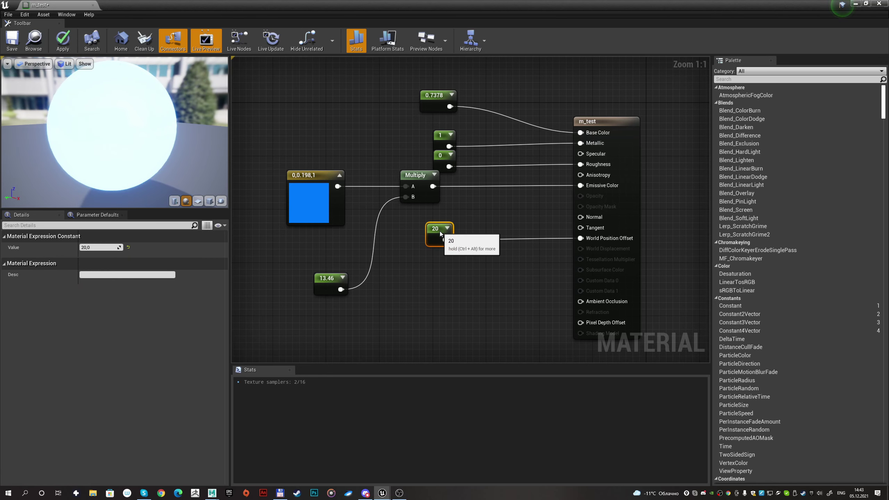
{"action": "right_click_drag", "start_coordinate": [495, 264], "coordinate": [518, 257]}
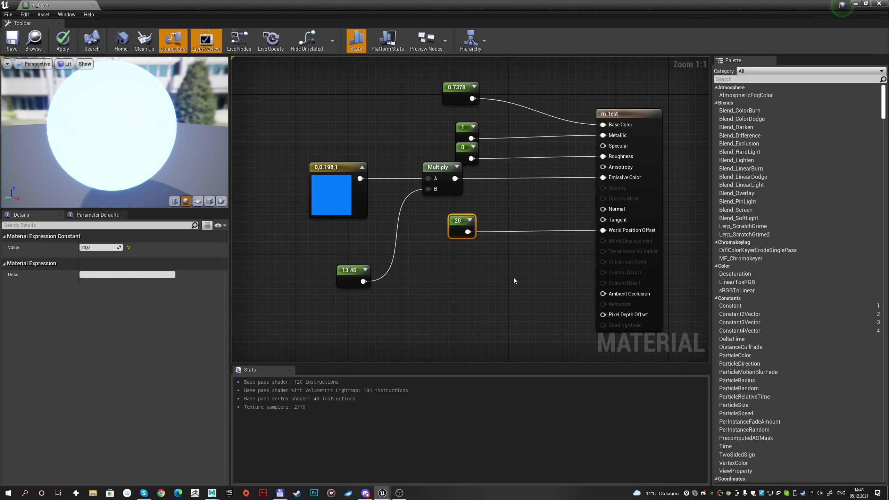
{"action": "right_click_drag", "start_coordinate": [514, 280], "coordinate": [499, 260]}
- Add a Constant of 0 wired into Ambient Occlusion, nudged up-right next to the pin
{"action": "left_click", "coordinate": [436, 288]}
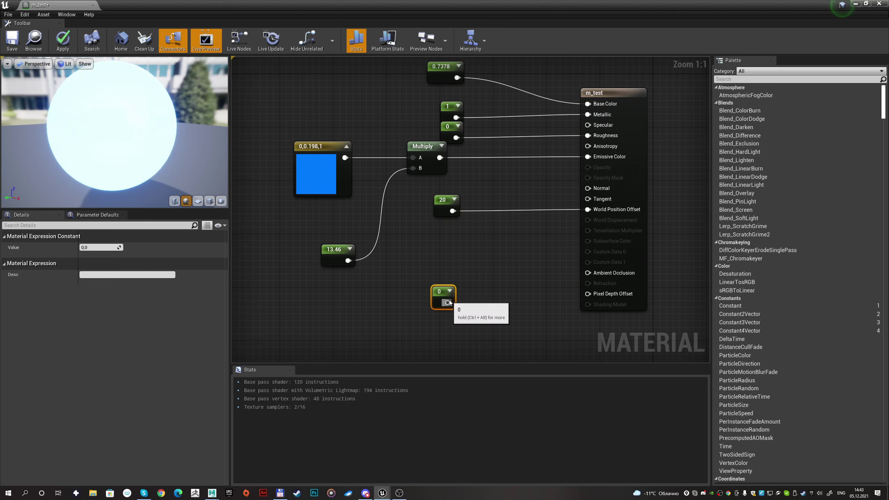
{"action": "left_click_drag", "start_coordinate": [450, 302], "coordinate": [588, 273]}
{"action": "left_click_drag", "start_coordinate": [440, 292], "coordinate": [448, 269]}
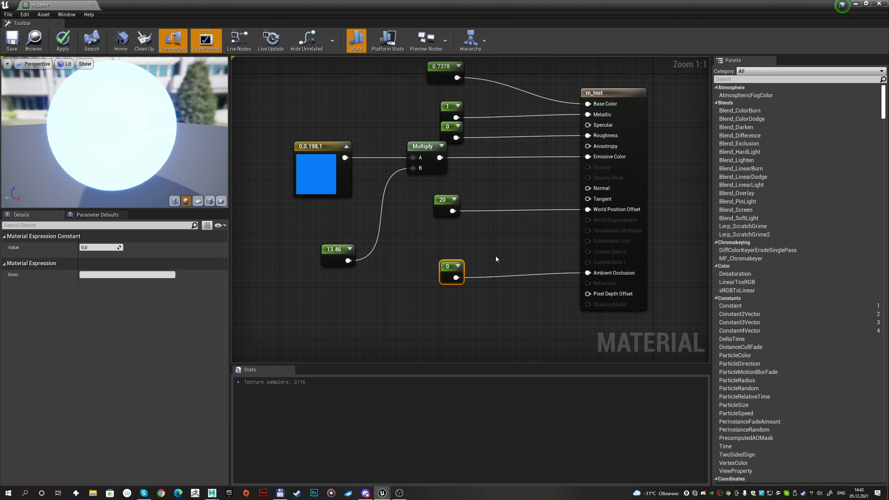
{"action": "right_click", "coordinate": [482, 237]}
{"action": "left_click", "coordinate": [508, 226]}
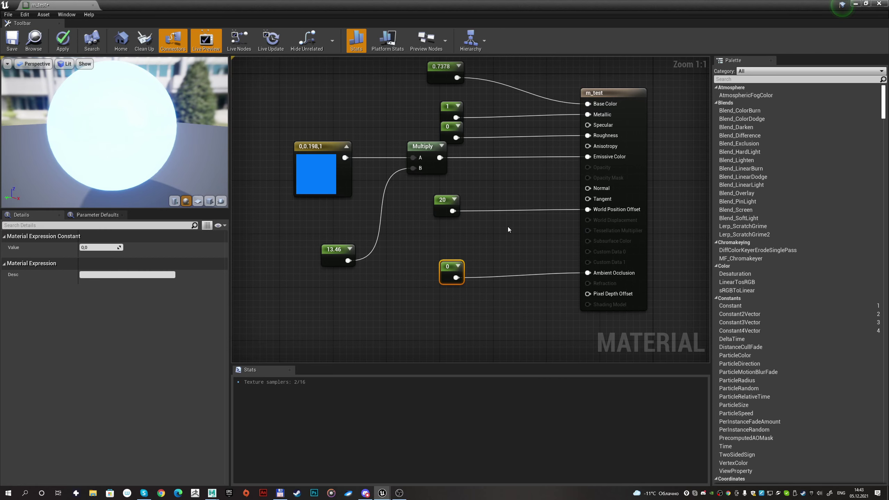
{"action": "left_click", "coordinate": [509, 230]}
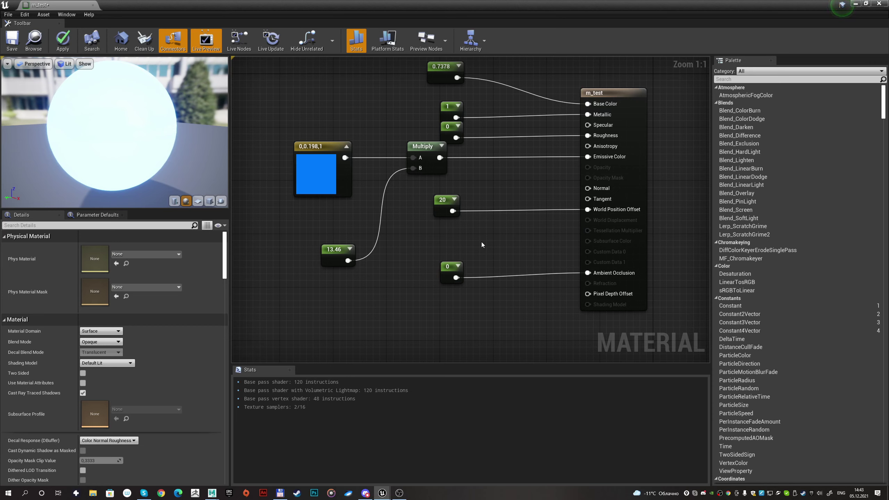
{"action": "left_click_drag", "start_coordinate": [445, 268], "coordinate": [452, 261]}
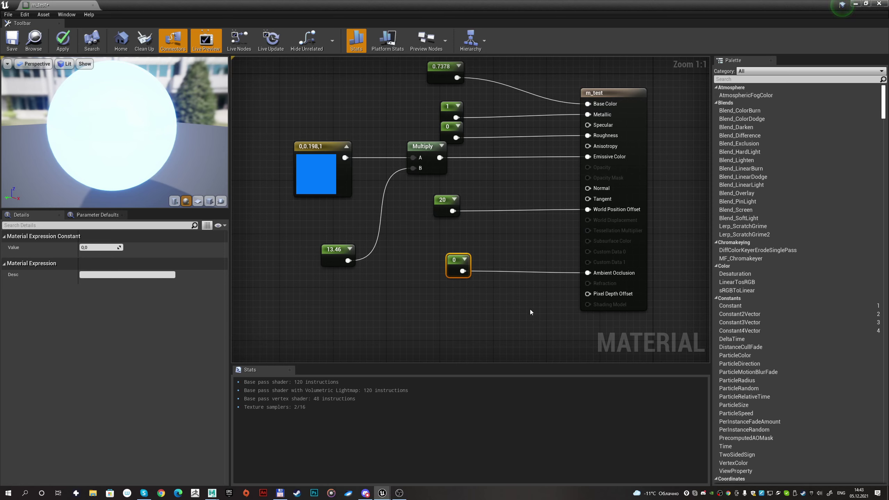
{"action": "right_click_drag", "start_coordinate": [530, 309], "coordinate": [434, 317]}
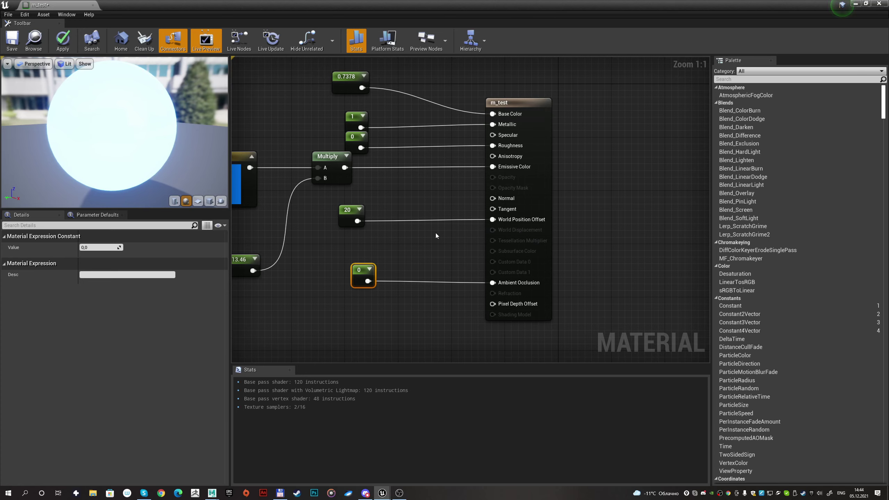
{"action": "right_click_drag", "start_coordinate": [435, 234], "coordinate": [493, 234]}
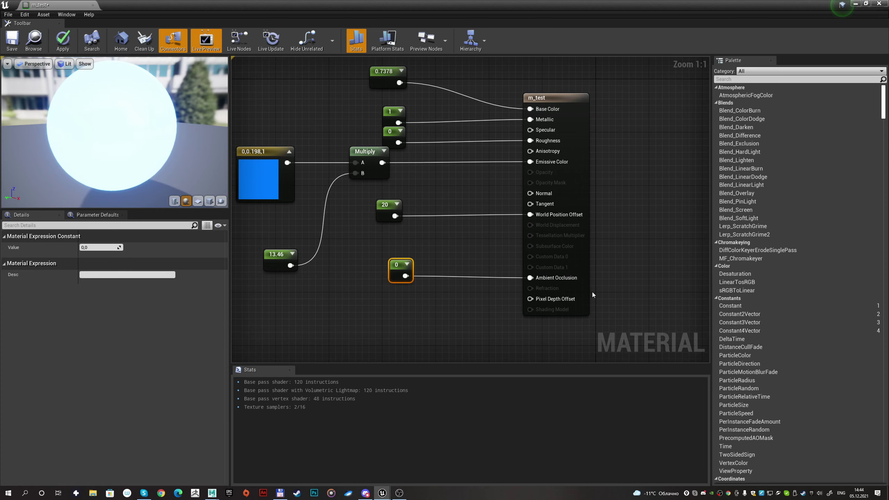
{"action": "mouse_move", "coordinate": [453, 218]}
{"action": "right_mouse_down"}
{"action": "mouse_move", "coordinate": [569, 254]}
{"action": "mouse_move", "coordinate": [487, 221]}
{"action": "right_mouse_up"}
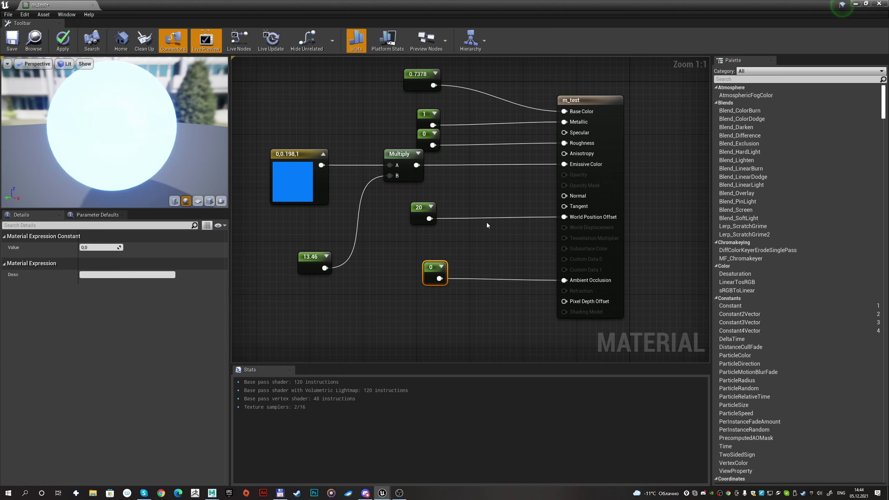
{"action": "right_click_drag", "start_coordinate": [478, 224], "coordinate": [510, 238]}
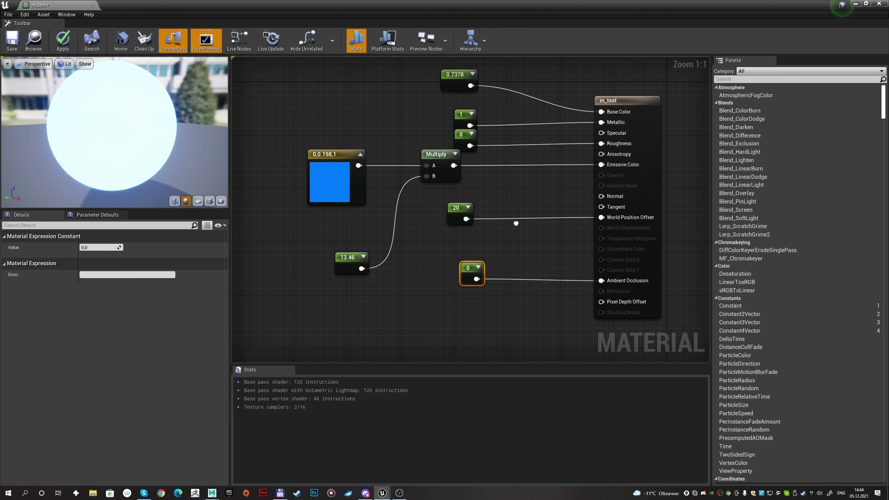